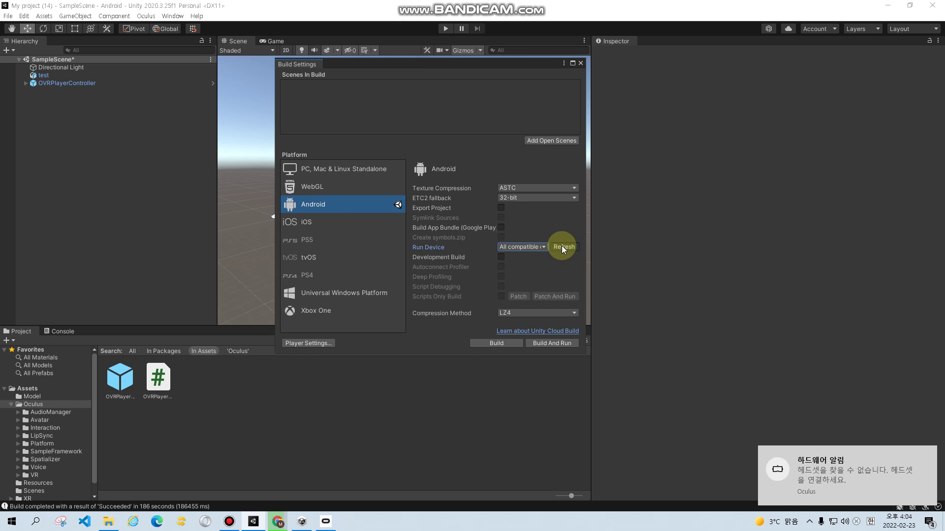
- Set the run device for the Android build to Oculus Quest
left_click(538, 245)
left_click(546, 280)
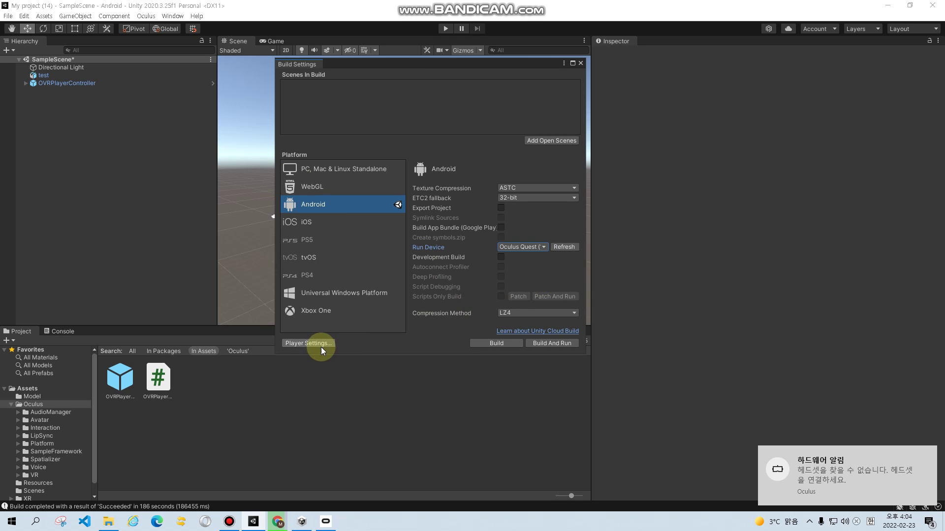
- Examine the Color Space options in the Android Player settings, and close the project and build settings windows
left_click(318, 344)
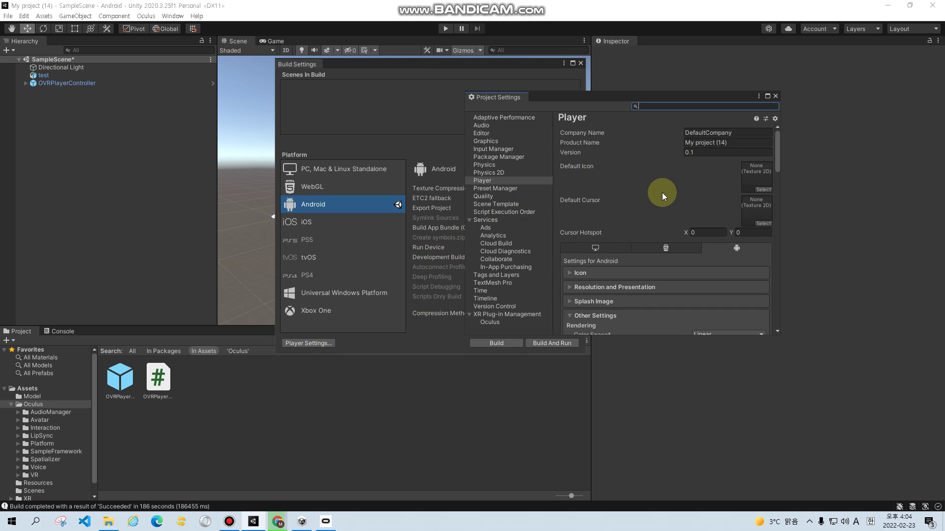
scroll(645, 229, "down", 3)
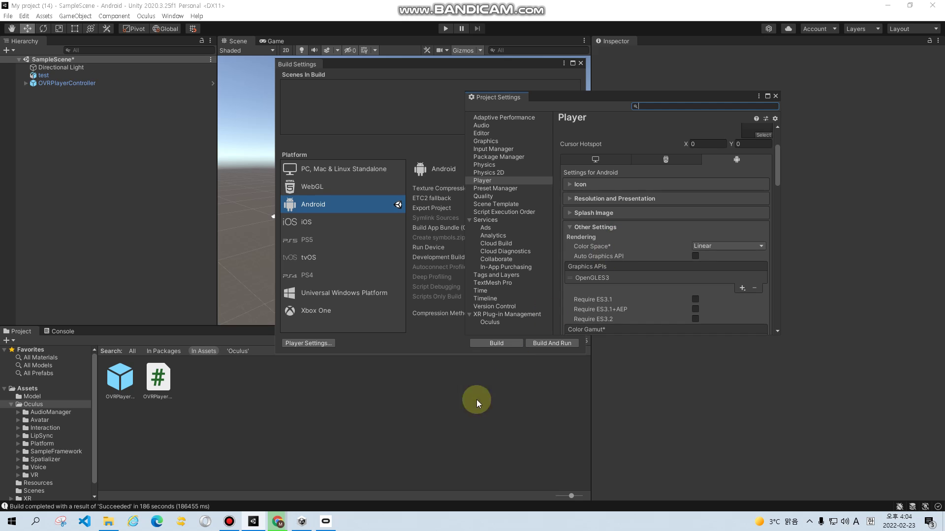
left_click(231, 523)
left_click(231, 523)
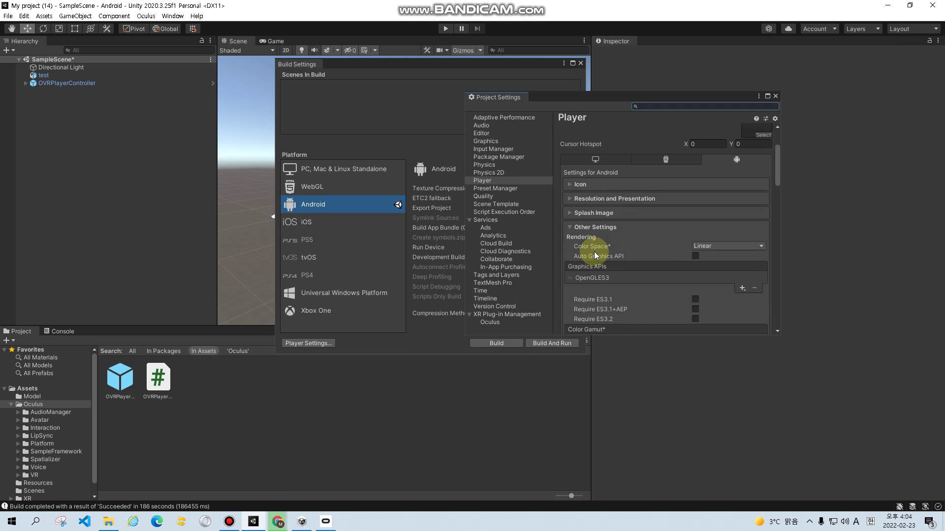
left_click(719, 246)
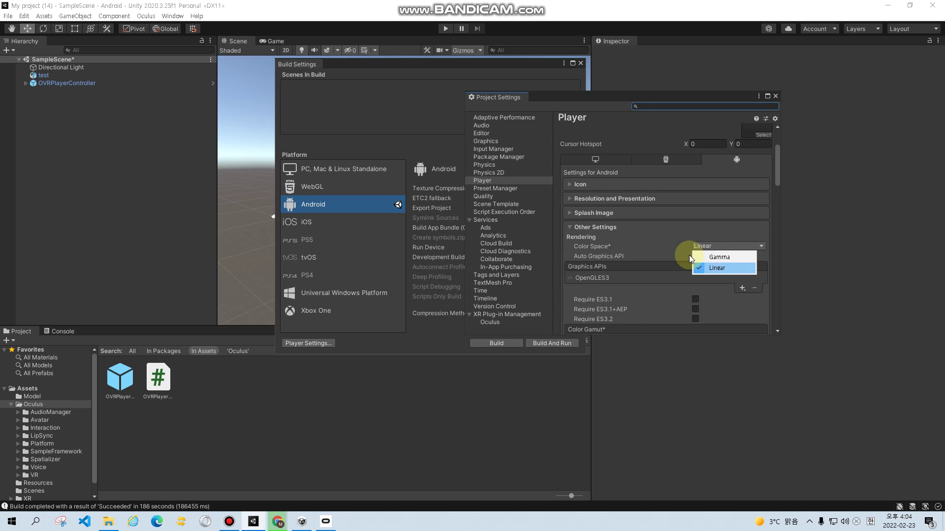
left_click(660, 236)
left_click(776, 96)
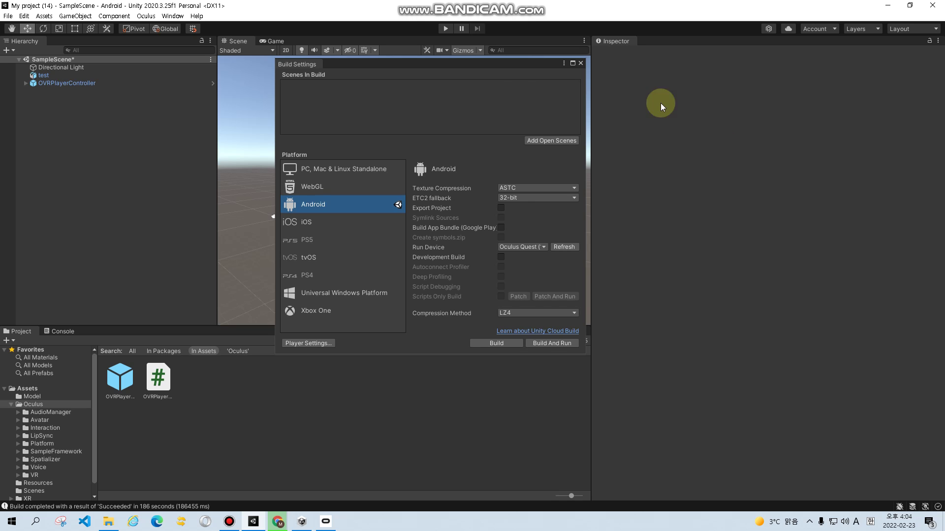
left_click(581, 63)
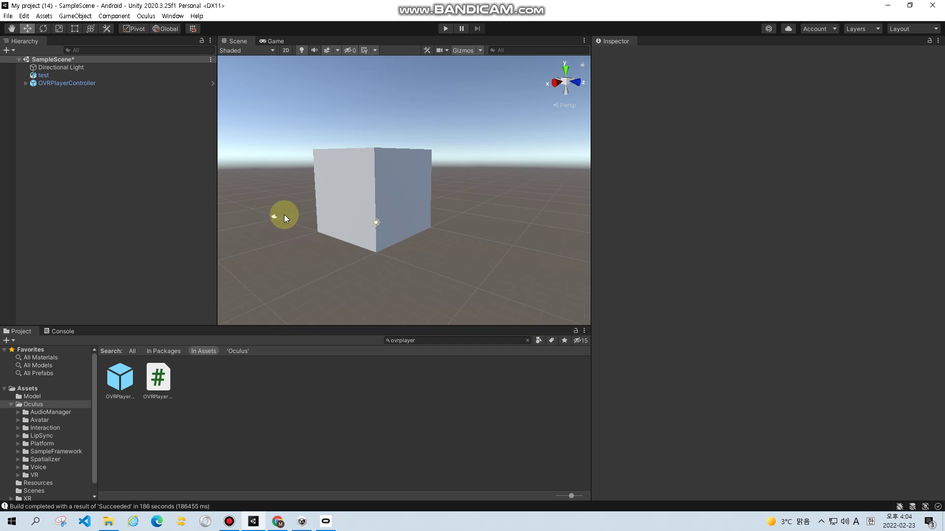
- Add a 3D Plane to the scene and lower it to the cube's base, at about Y -0.07
left_click_drag(267, 219, 265, 229, "alt")
left_click(87, 82)
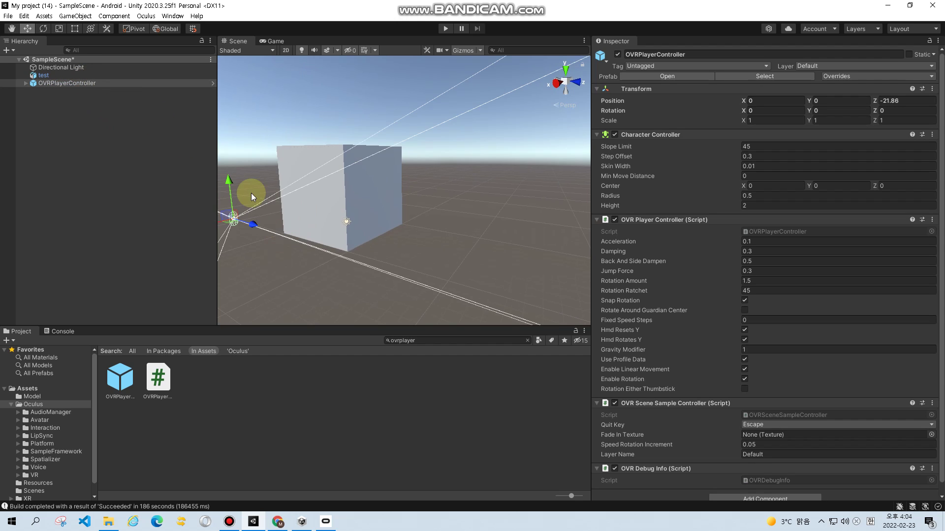
left_click_drag(251, 193, 294, 261, "alt")
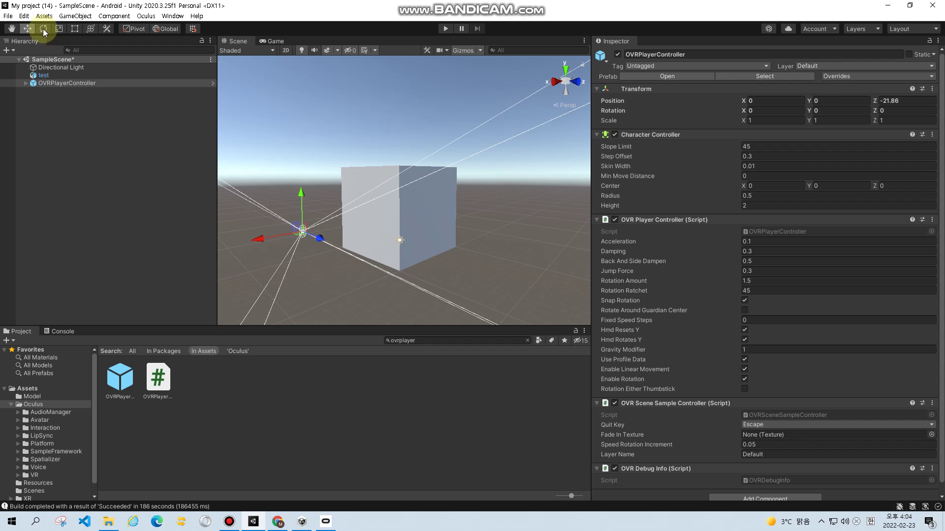
left_click(74, 15)
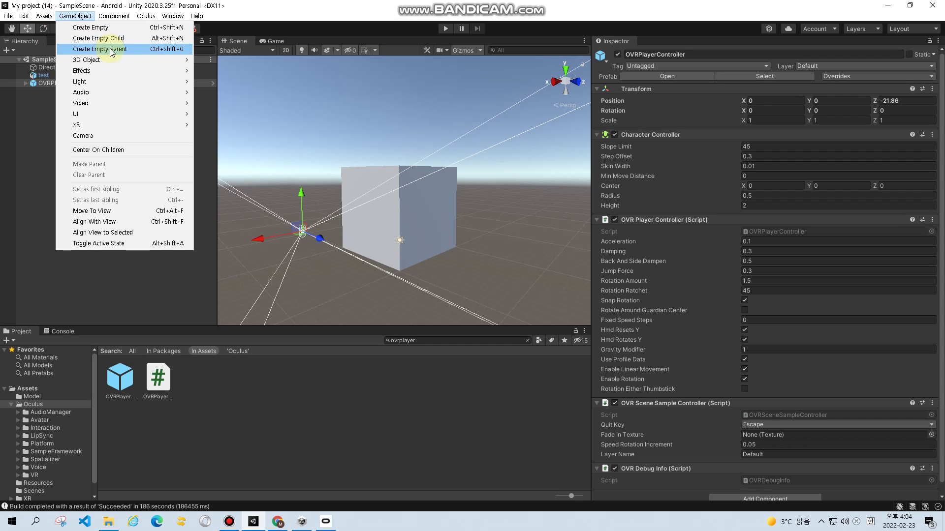
mouse_move(152, 60)
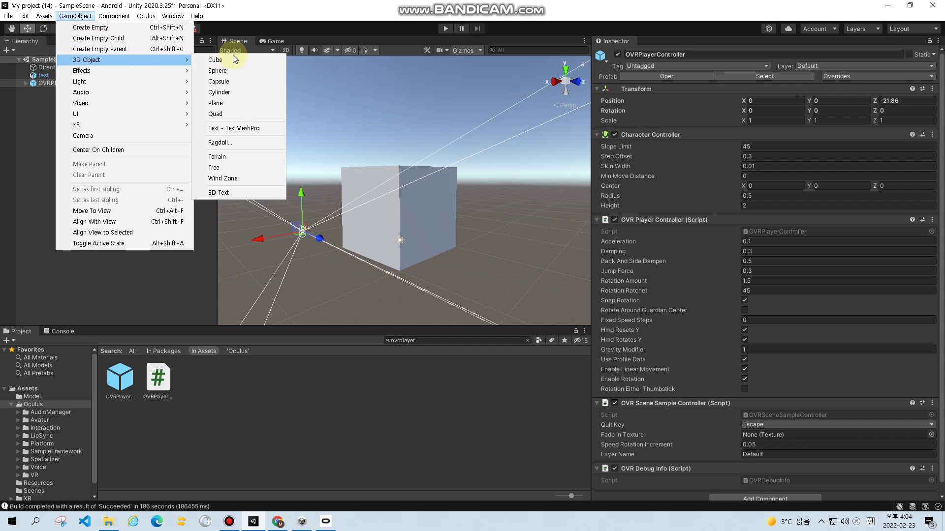
left_click(234, 102)
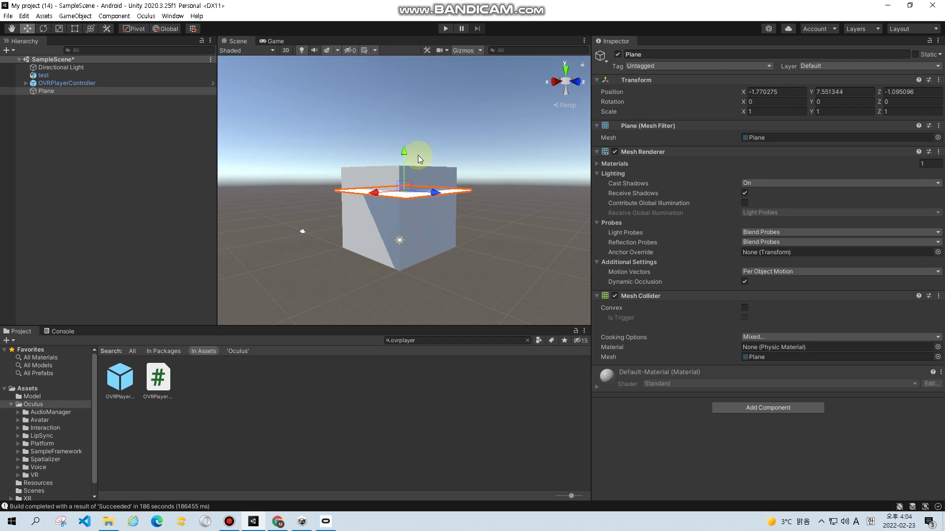
left_click_drag(403, 155, 398, 290)
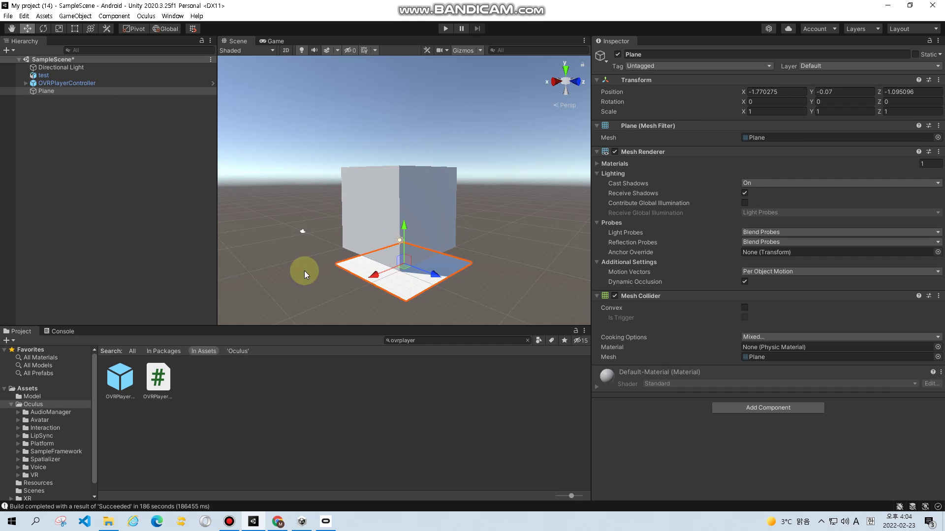
- Inspect the transform values of the Plane and the test model
left_click(56, 83)
left_click(55, 92)
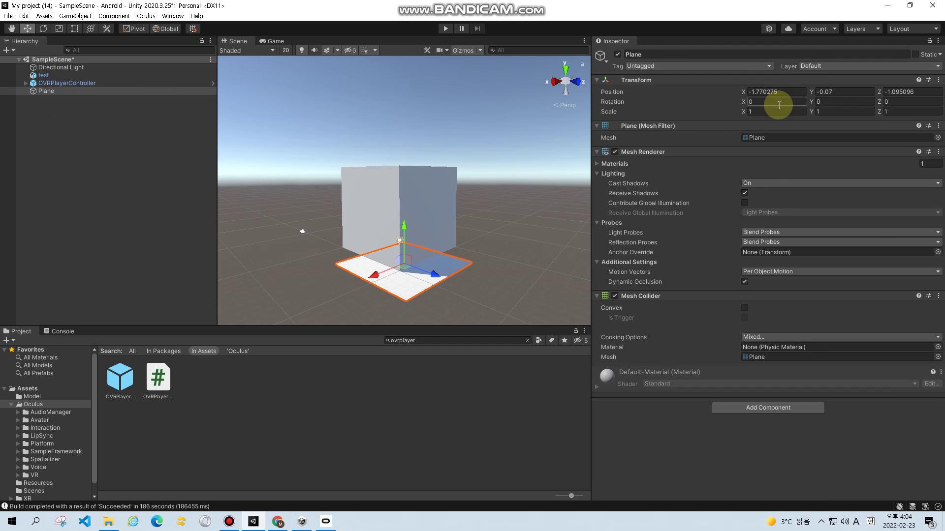
left_click(82, 67)
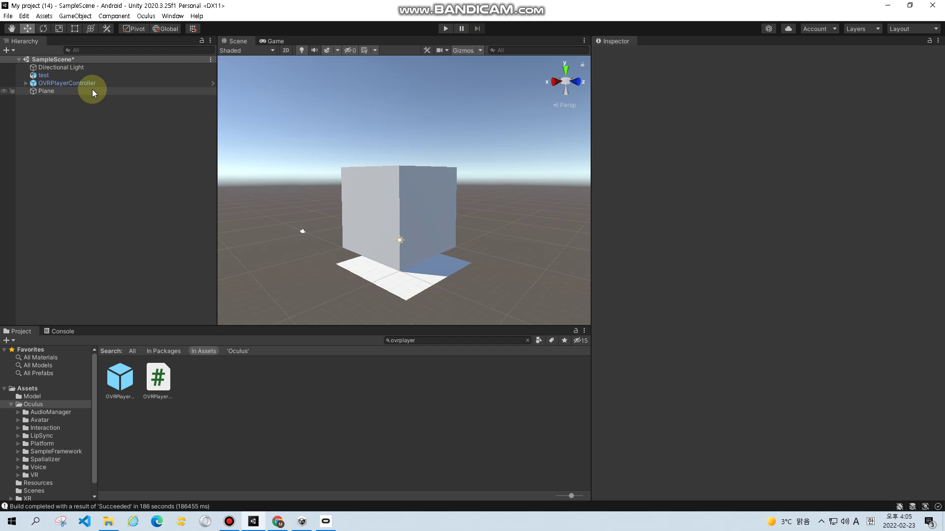
left_click(76, 74)
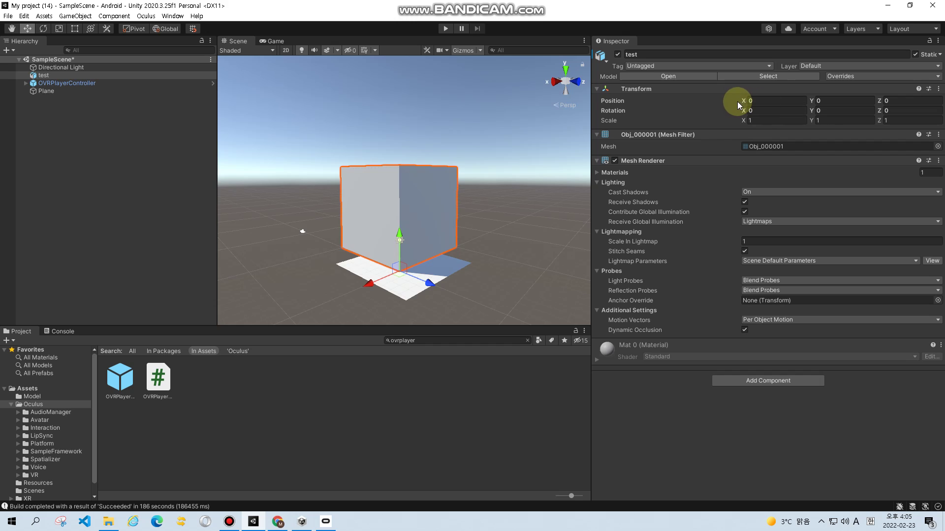
- Move the Plane toward the player controller, to about X 0.56 and Z -5.79
left_click(474, 312)
left_click(397, 283)
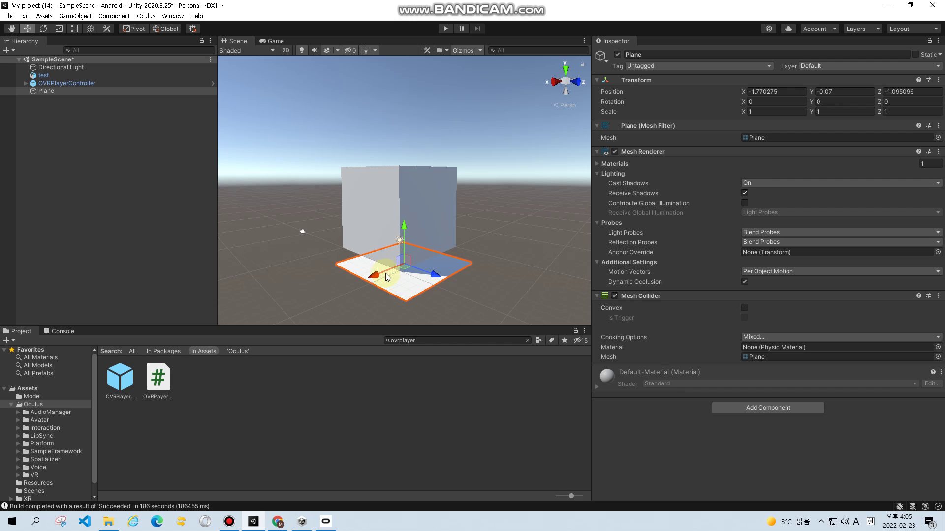
left_click_drag(385, 273, 350, 283)
left_click_drag(408, 291, 329, 276)
left_click(758, 103)
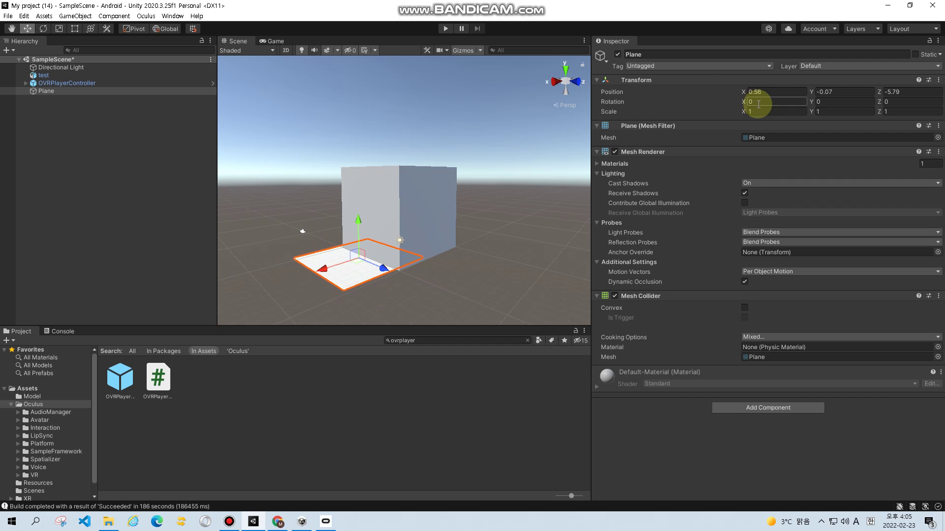
- Scale the Plane up to about 2.46 in X and 3.32 in Z so it extends under the player and cube
left_click(58, 29)
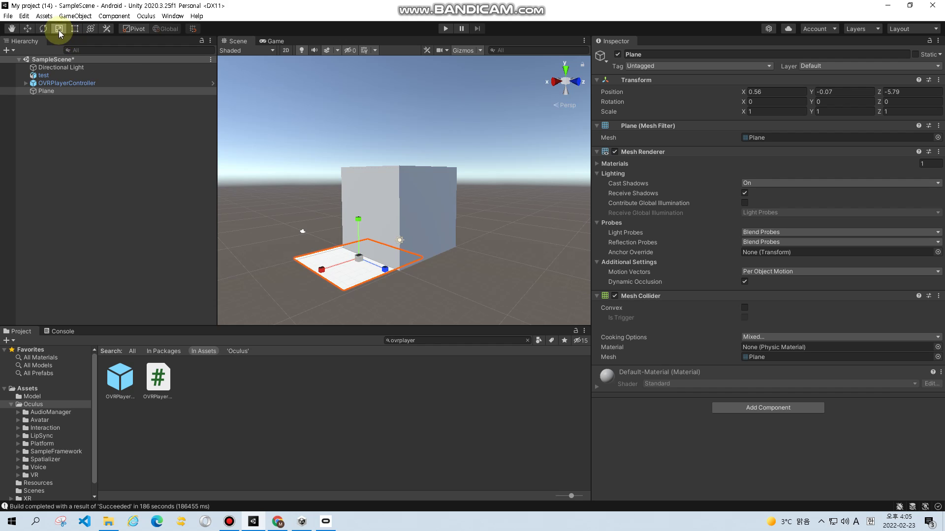
left_click_drag(387, 270, 368, 294)
left_click_drag(324, 272, 276, 281)
left_click(41, 115)
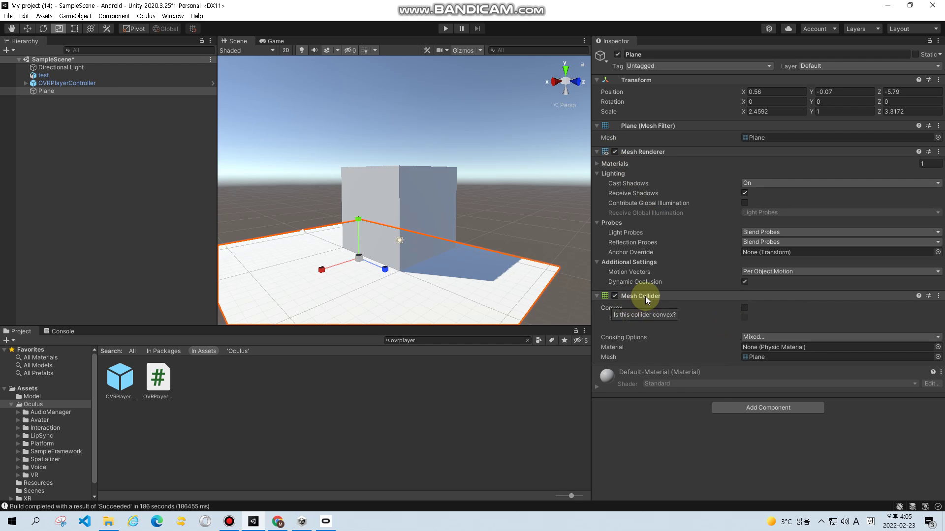
left_click(760, 405)
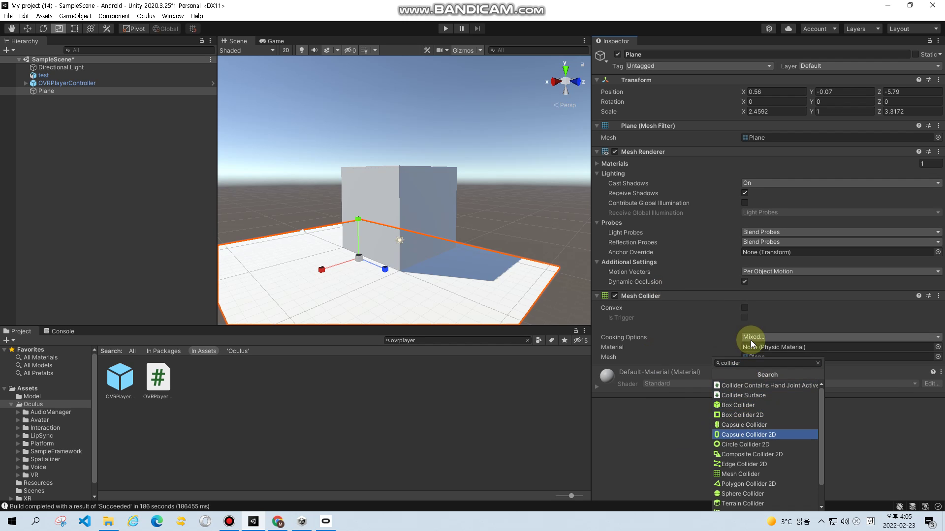
left_click(816, 363)
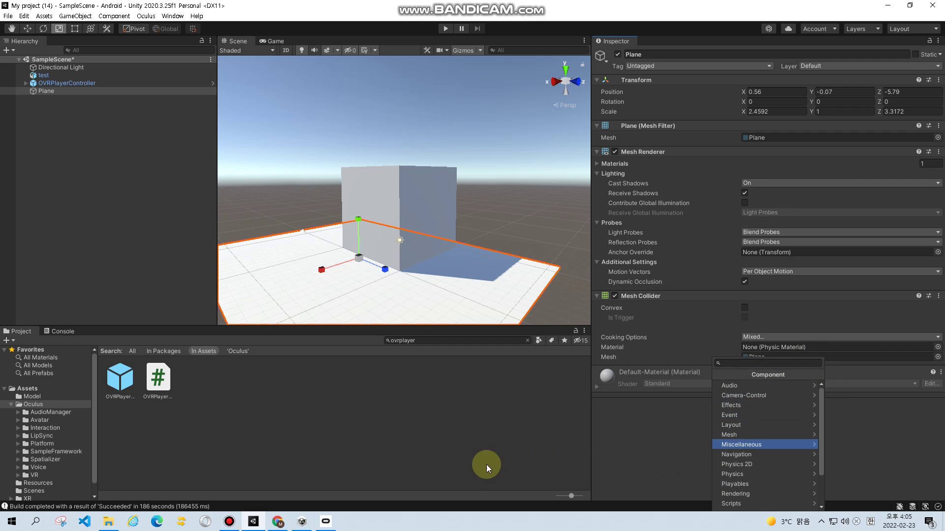
left_click(278, 522)
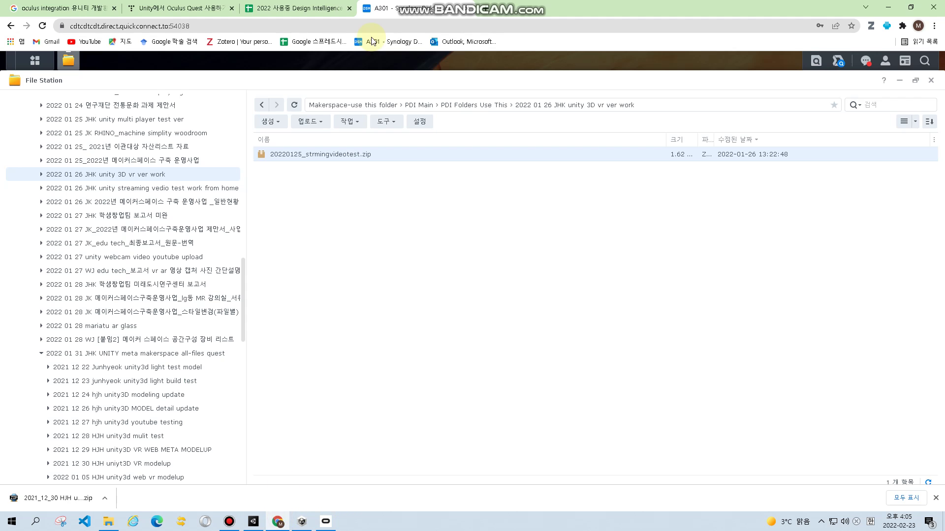
left_click(427, 25)
type("dsdsd")
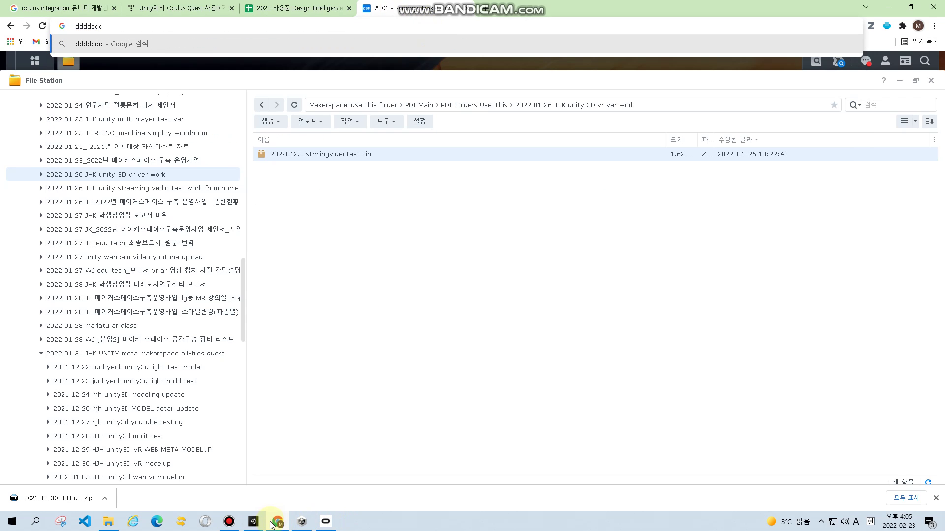
left_click(253, 521)
left_click(335, 432)
left_click(642, 384)
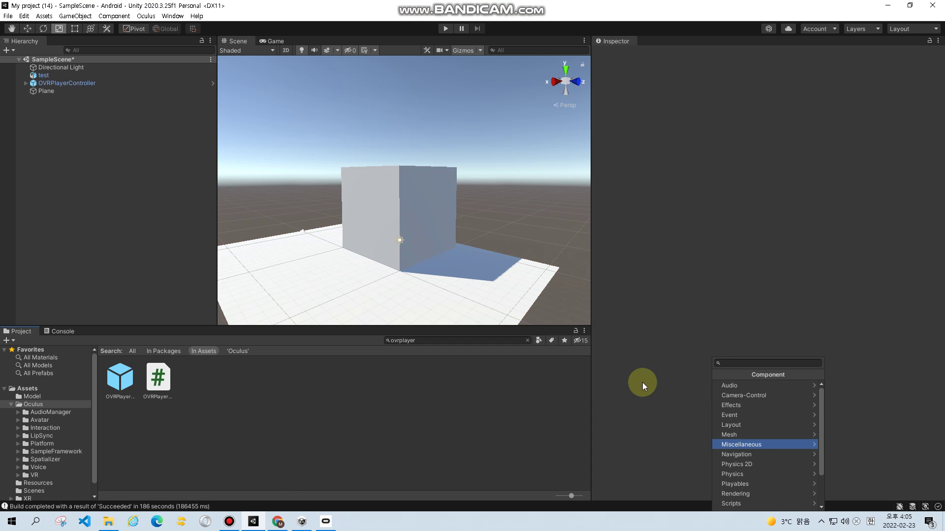
left_click(697, 369)
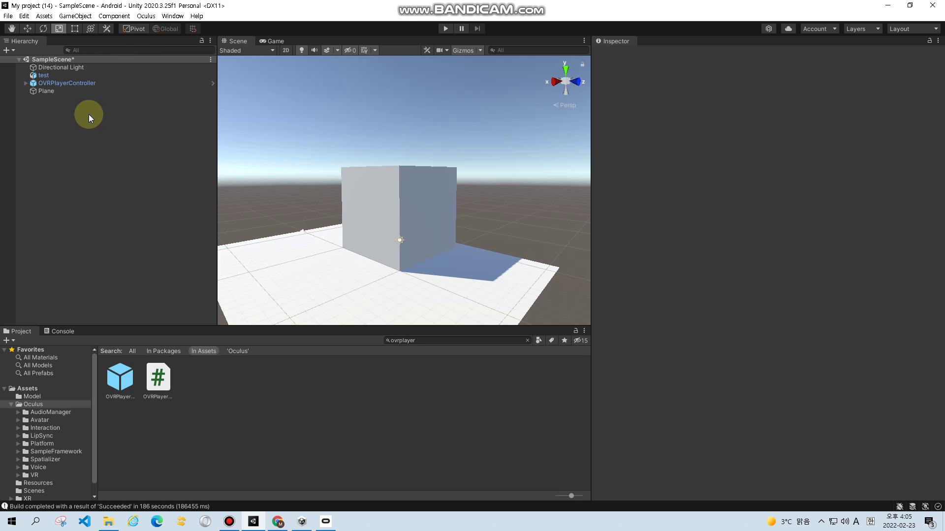
- Try marking the Plane as Static, and turn the option off again
left_click(76, 90)
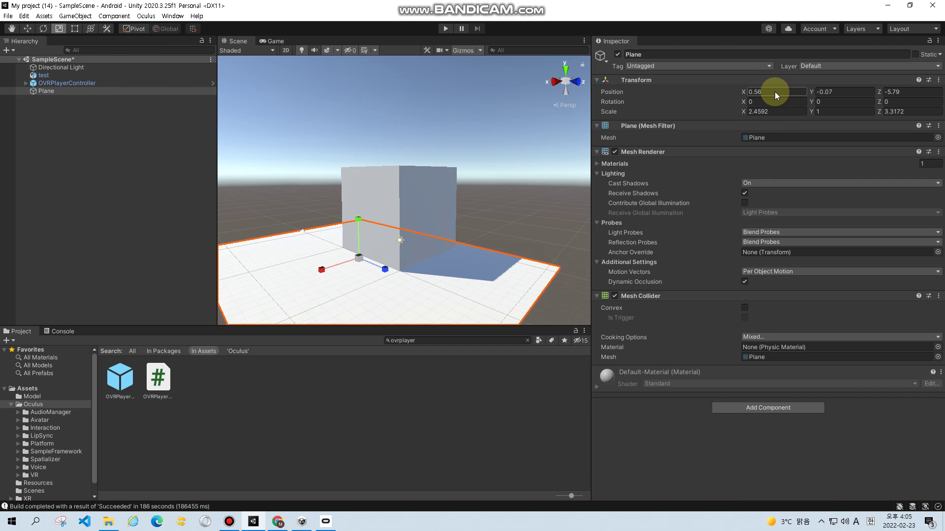
right_click(776, 95)
left_click(773, 93)
left_click(915, 55)
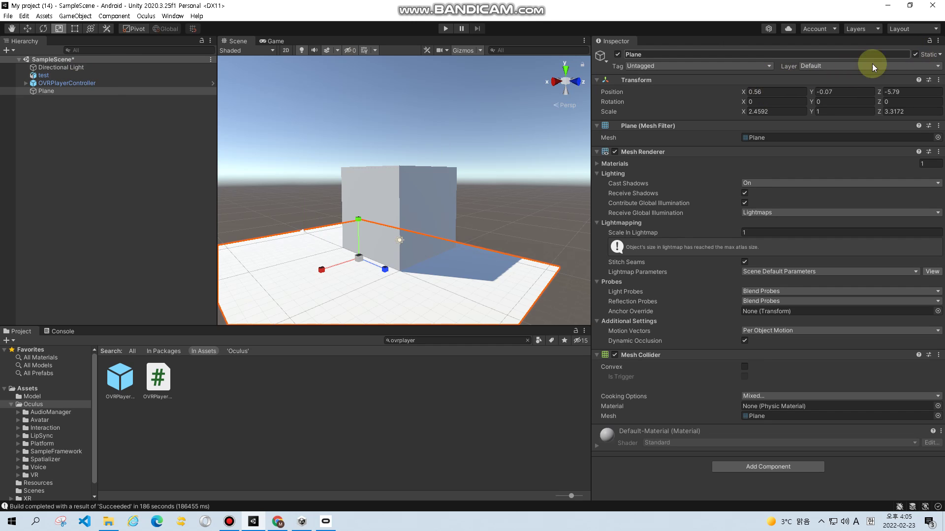
left_click(915, 55)
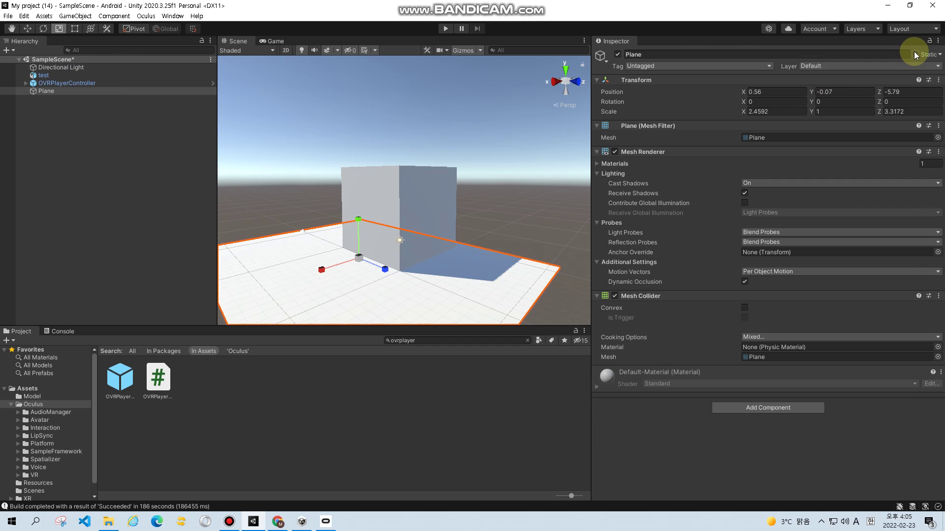
- Build the project for Android and run it on the connected device
left_click(8, 16)
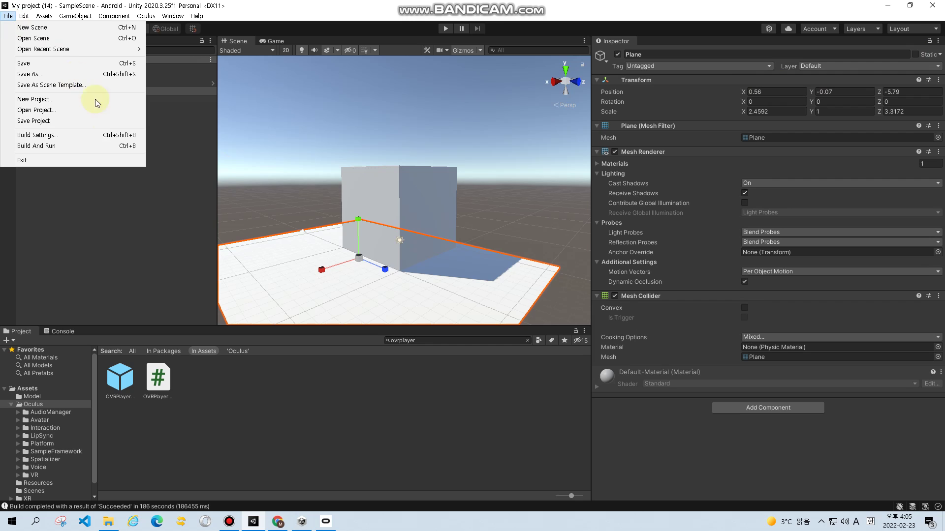
left_click(72, 148)
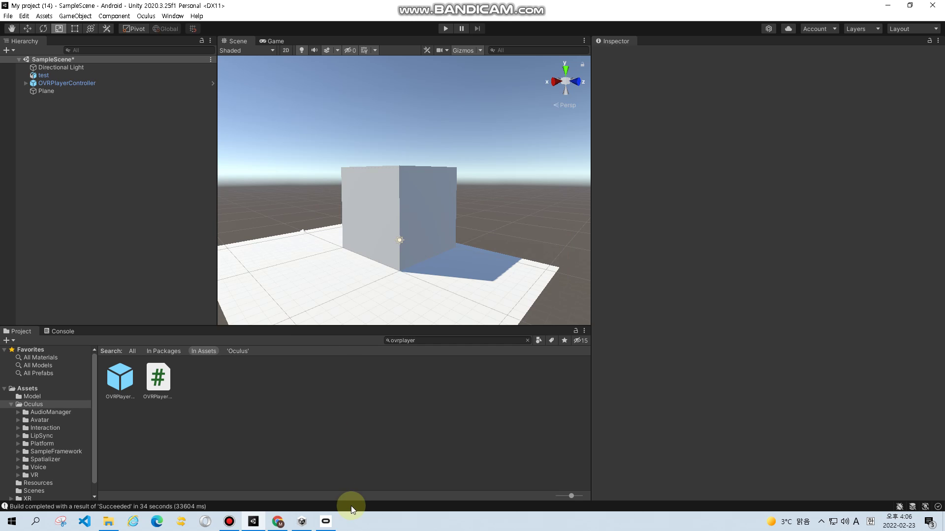
- Switch to the lab schedule spreadsheet in Chrome and mark task "6. quest asset 설정 > import" with "v" in cell E560
left_click(278, 522)
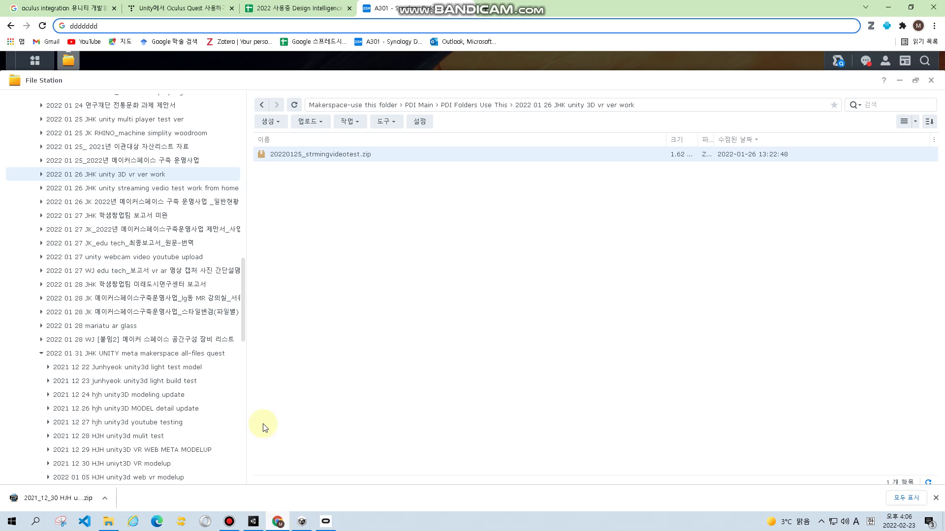
left_click(307, 8)
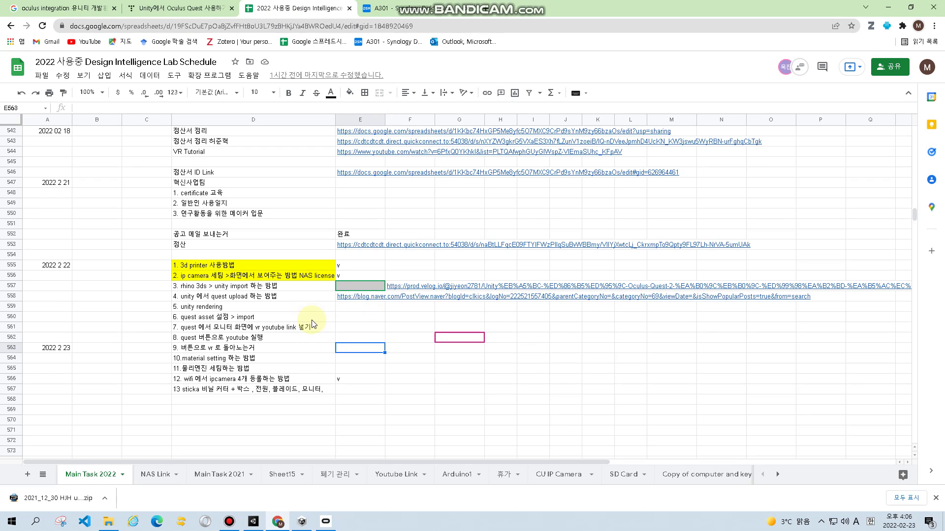
left_click(315, 321)
left_click(343, 320)
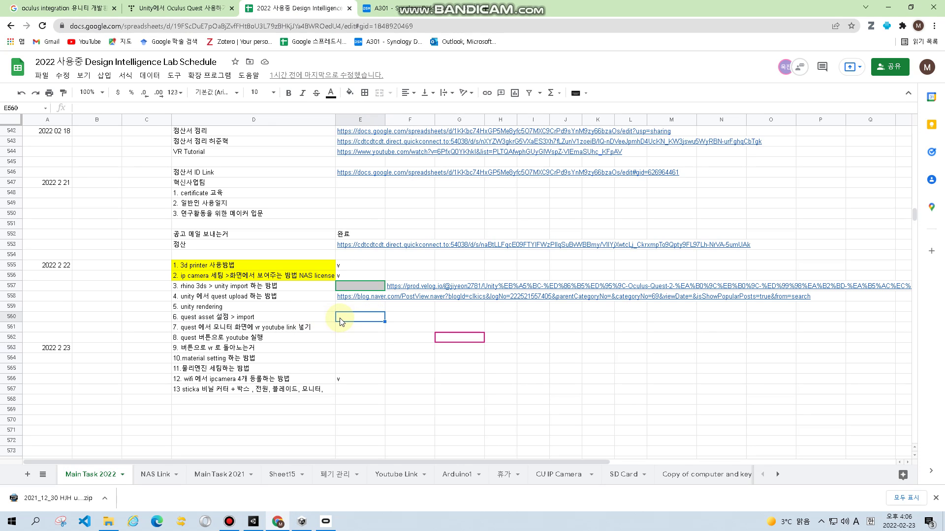
type("v")
left_click(350, 327)
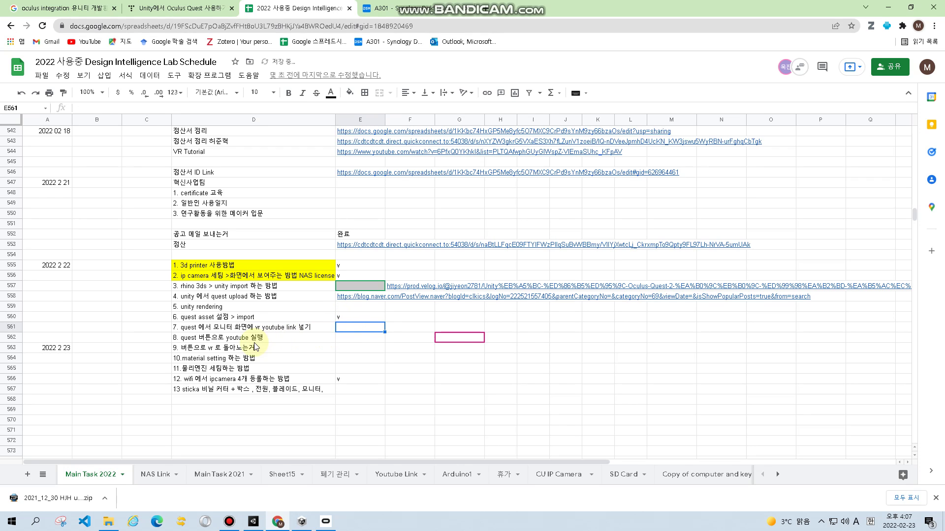
- Mark task "11.물리엔진 세팅하는 방법" with "v" in cell E565
left_click(345, 361)
left_click(344, 369)
type("v")
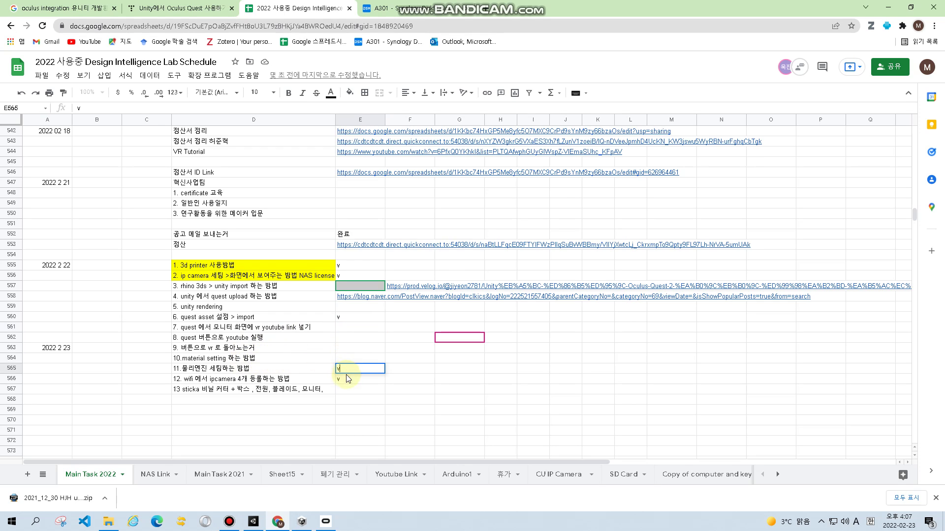
- Switch to the Unity editor and examine the Plane's Mesh Renderer and Mesh Collider settings
left_click(302, 522)
left_click(278, 522)
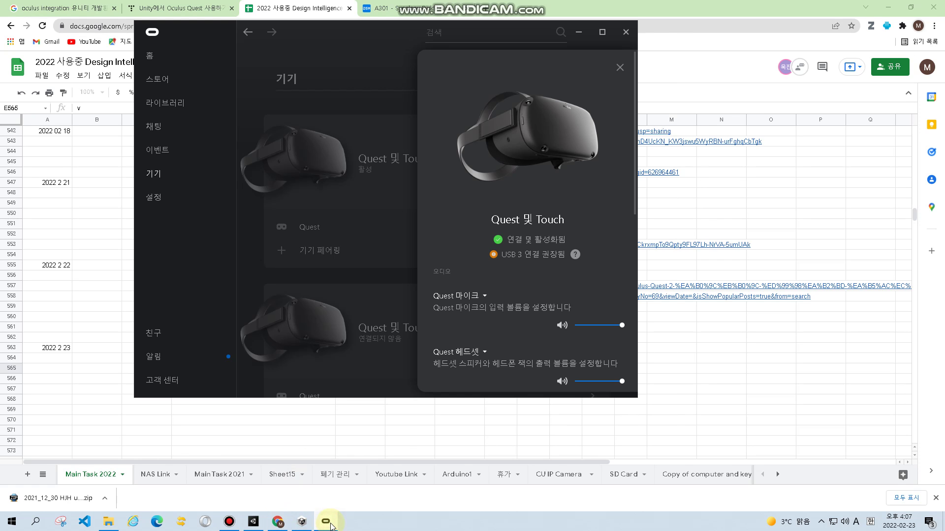
left_click(253, 522)
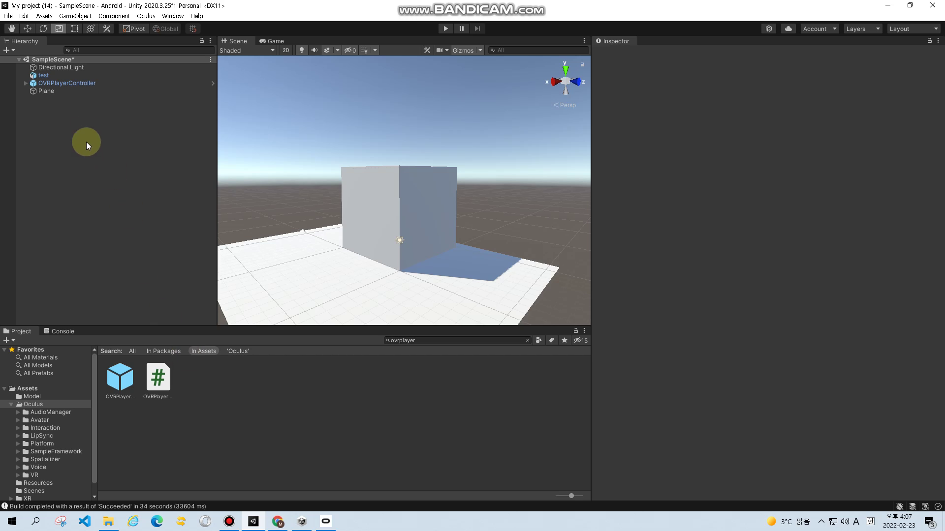
left_click(72, 92)
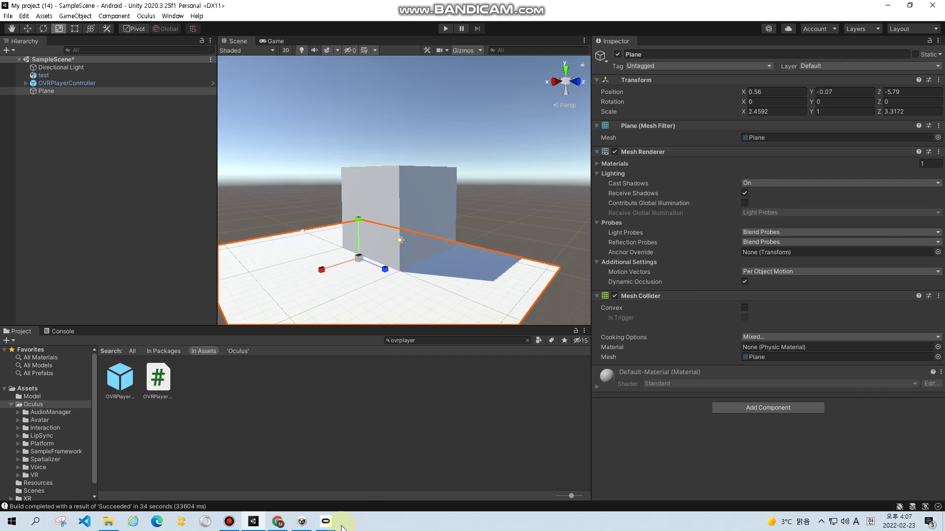
mouse_move(308, 527)
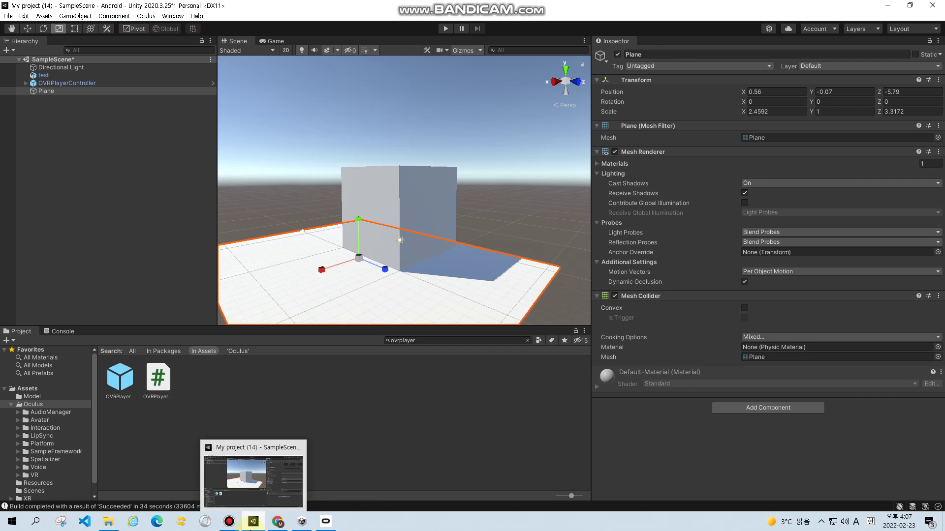
left_click(229, 521)
left_click(345, 438)
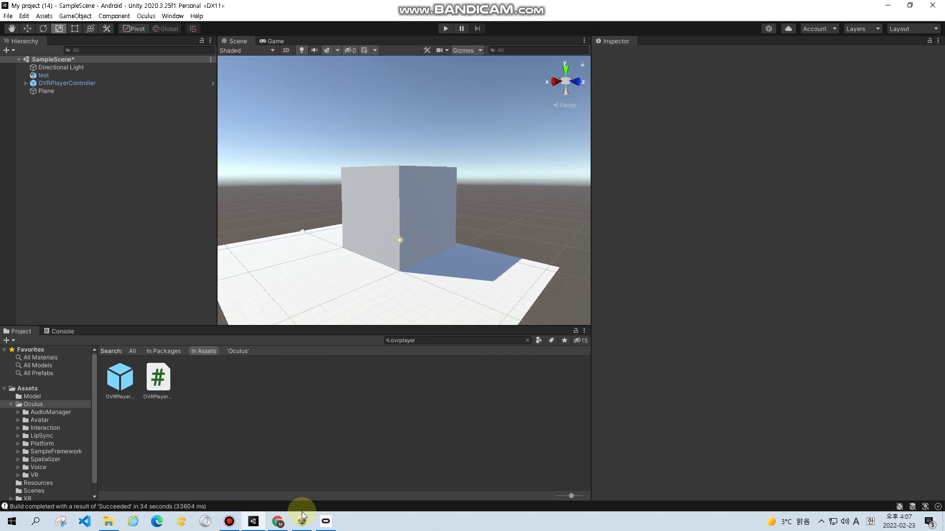
- Check tasks 7 and 10 in the Chrome schedule spreadsheet and return to the Unity editor
left_click(302, 518)
left_click(279, 524)
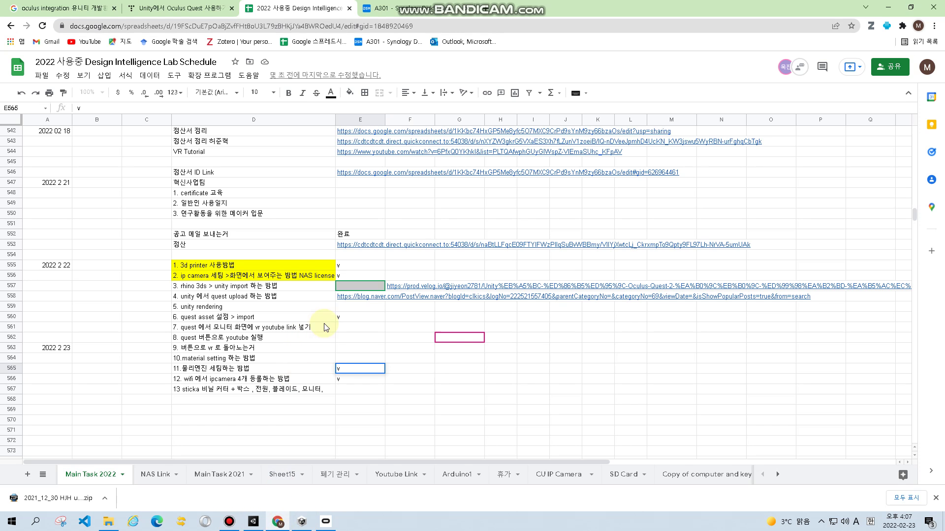
left_click(276, 329)
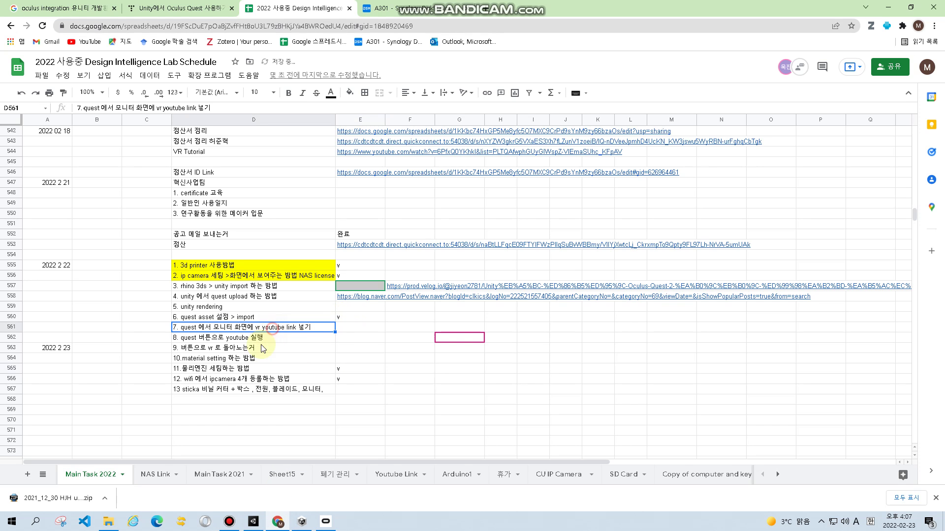
left_click(255, 357)
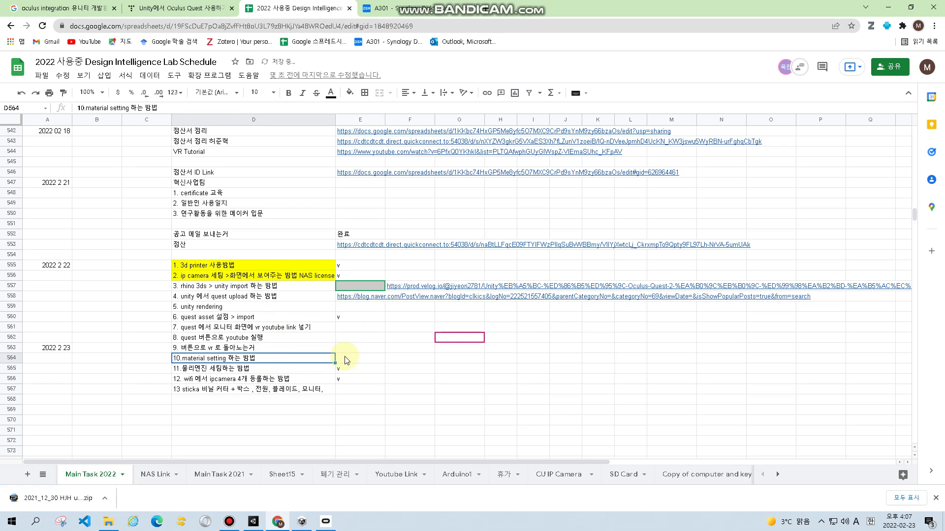
left_click(301, 523)
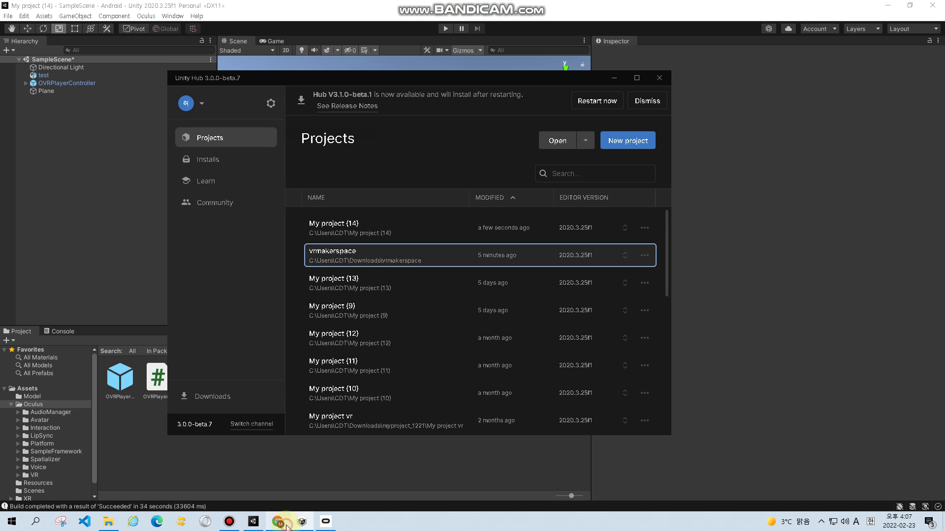
left_click(301, 523)
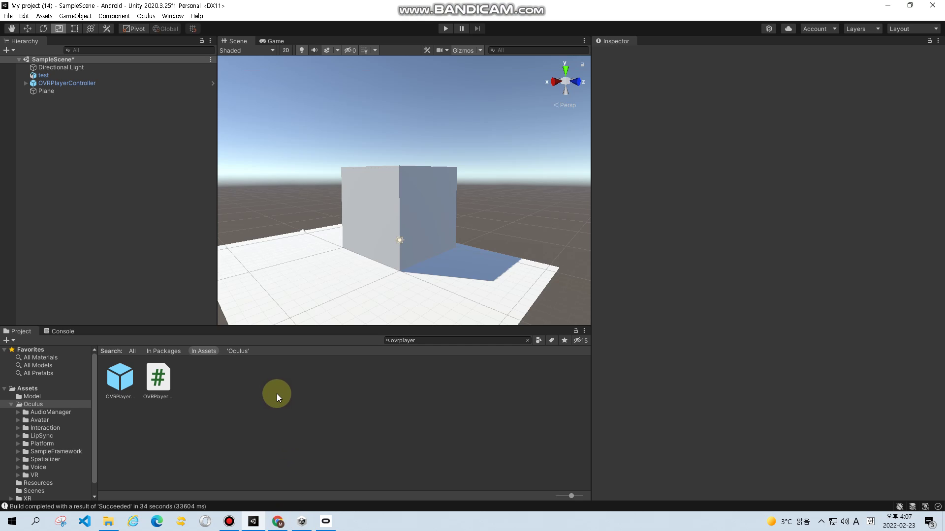
- Create a new material in the root Assets folder, keeping the default name
left_click(27, 389)
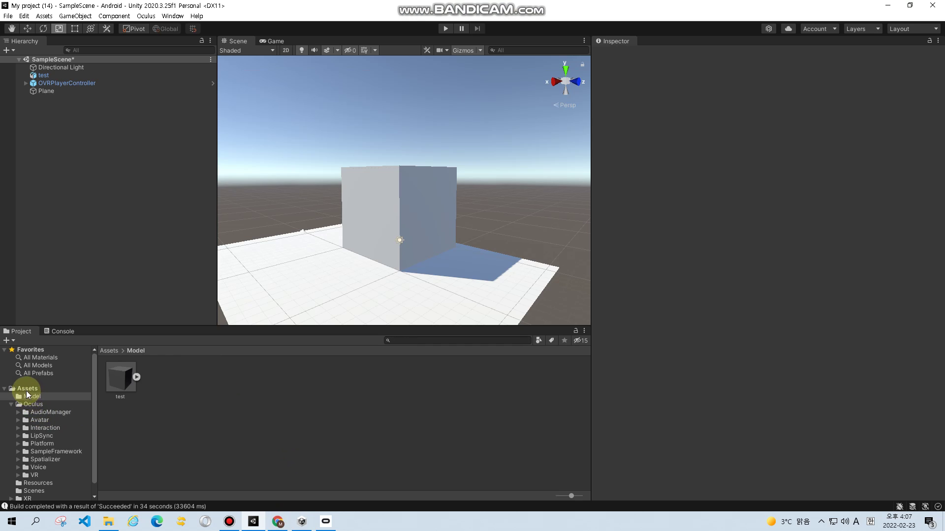
right_click(290, 433)
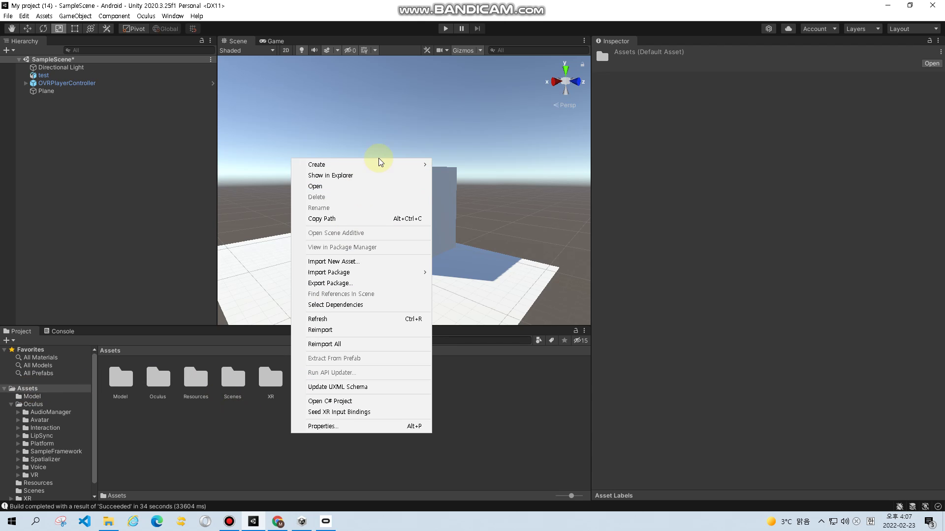
mouse_move(413, 168)
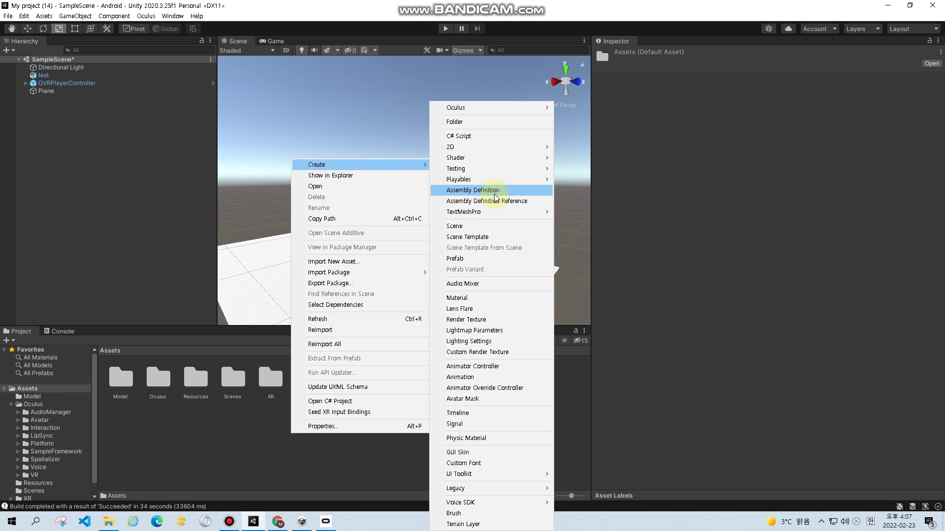
left_click(485, 298)
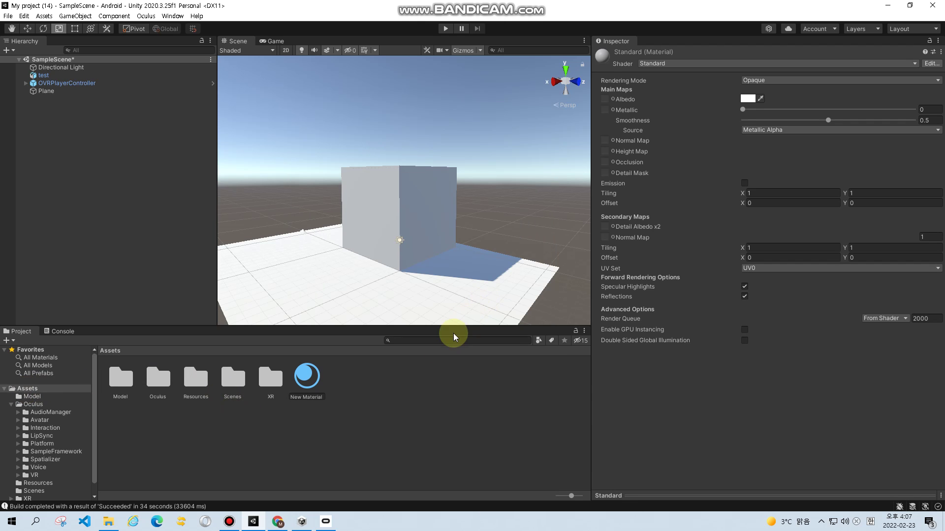
left_click(311, 384)
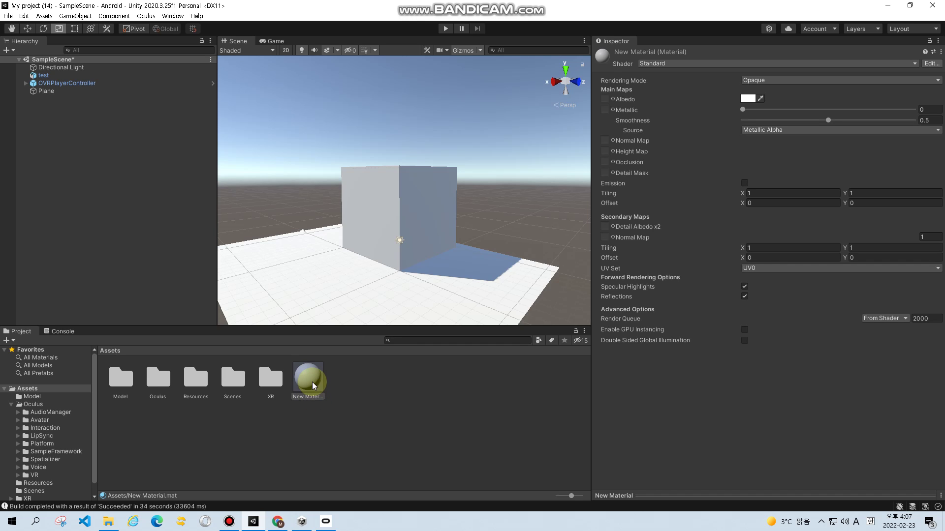
- Set the new material's Albedo colour to bright red and apply the material to the cube
left_click(747, 98)
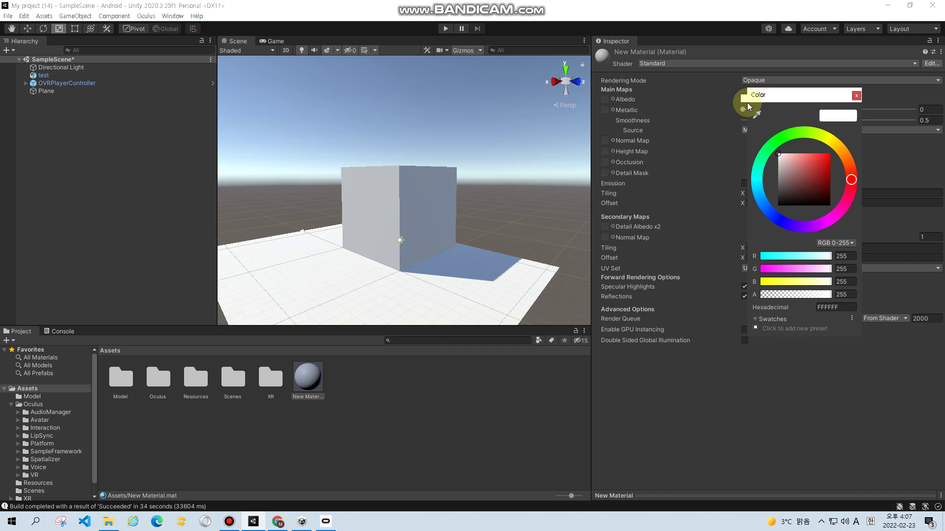
left_click(825, 161)
left_click(802, 104)
left_click_drag(320, 383, 366, 240)
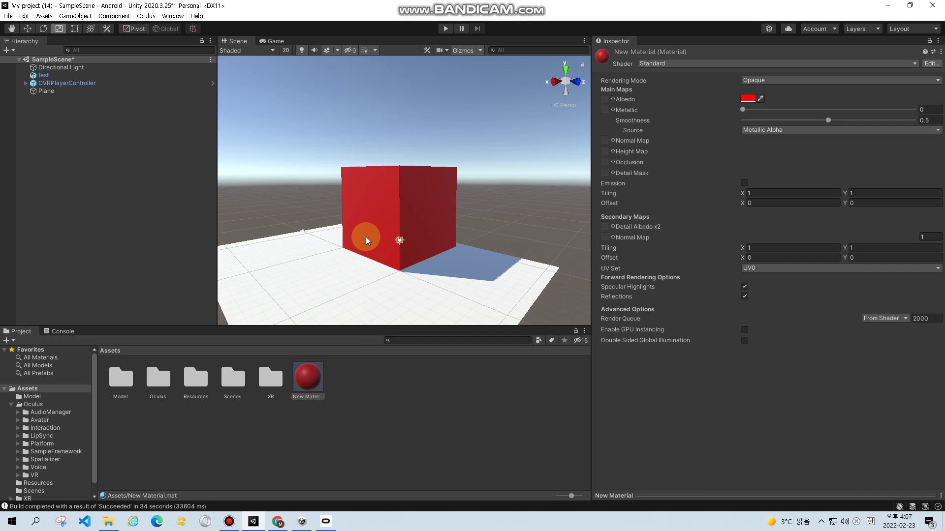
left_click(403, 387)
left_click_drag(315, 376, 406, 229)
- Review the Plane's Static option and the OVRPlayerController's component settings
left_click(81, 91)
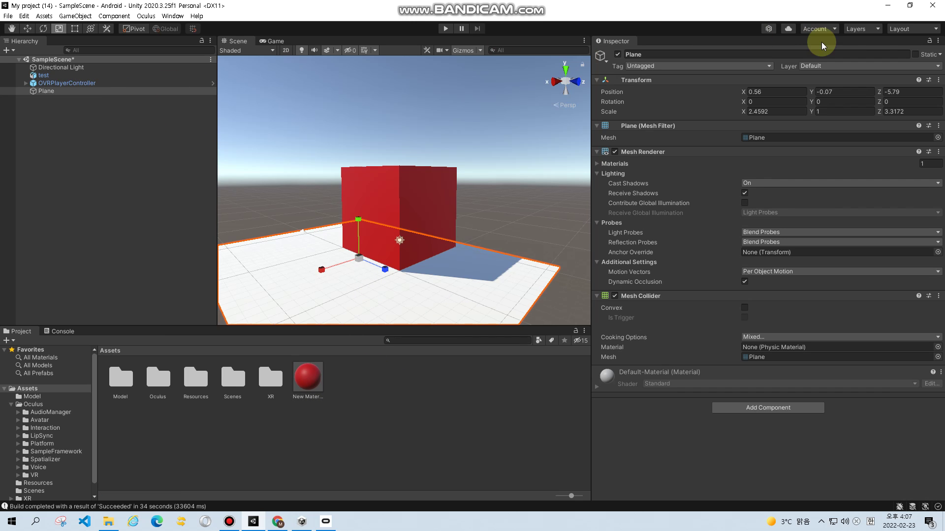
left_click(915, 54)
left_click(65, 83)
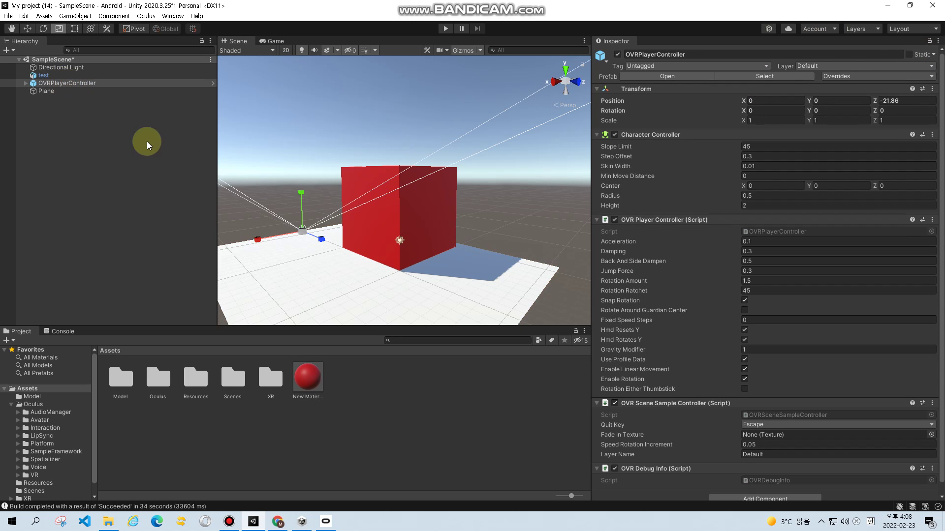
- Create a second material in the Assets folder beside the red one, keeping the default name
left_click(311, 385)
right_click(373, 381)
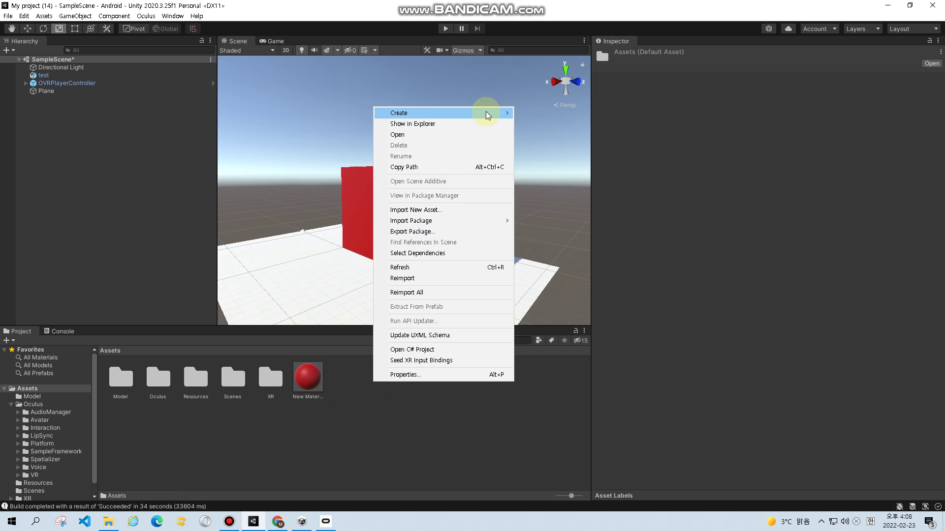
mouse_move(487, 114)
left_click(533, 302)
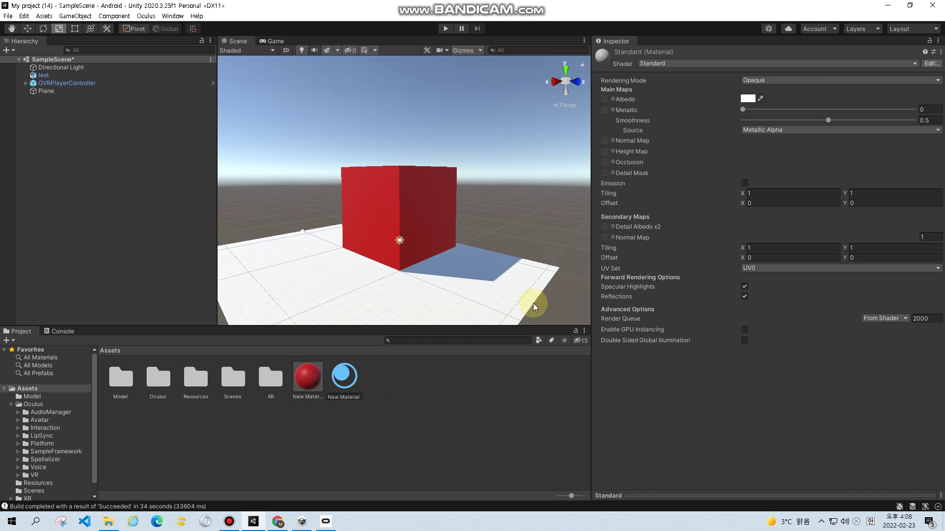
key("Return")
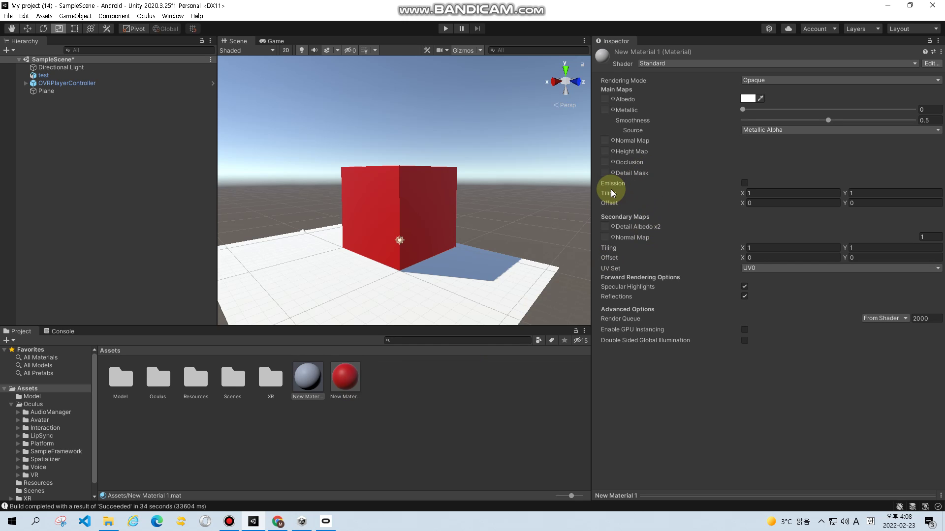
- Enable Emission on the second material, leaving its Global Illumination mode at Baked
left_click(745, 184)
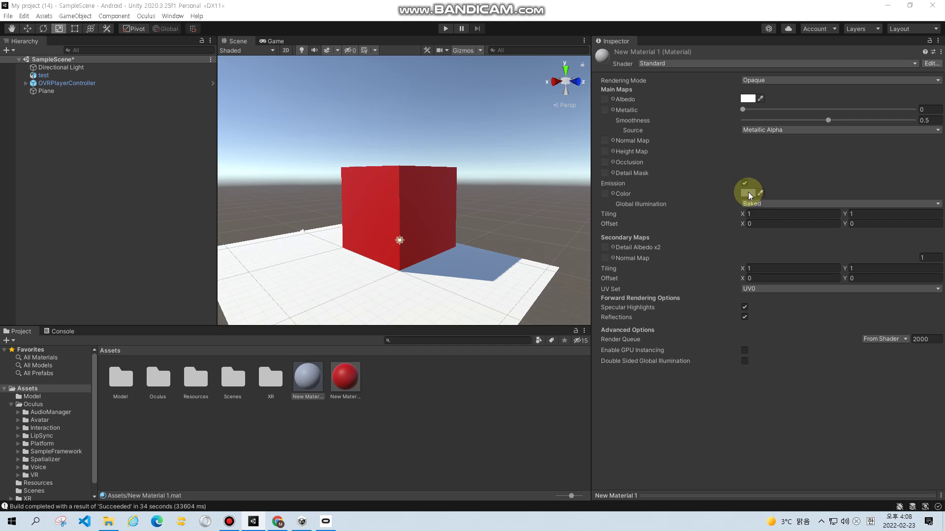
left_click(763, 202)
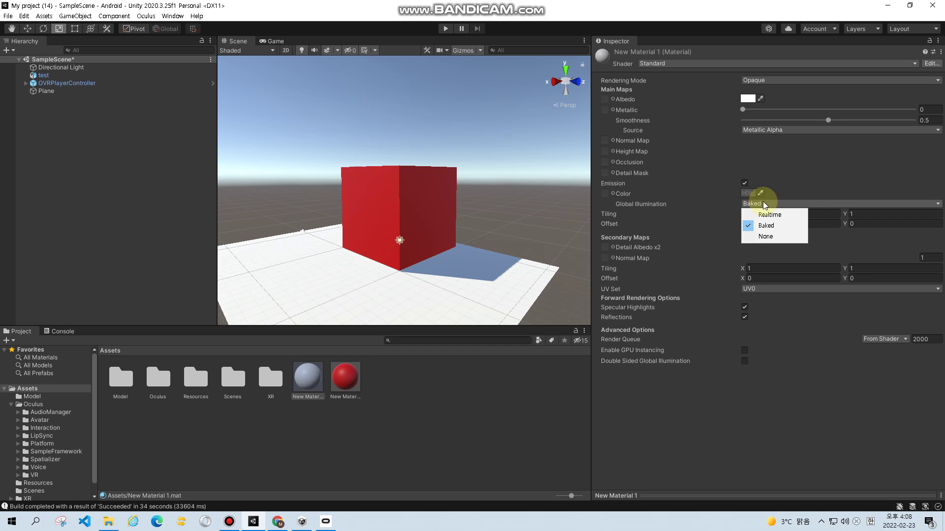
left_click(762, 197)
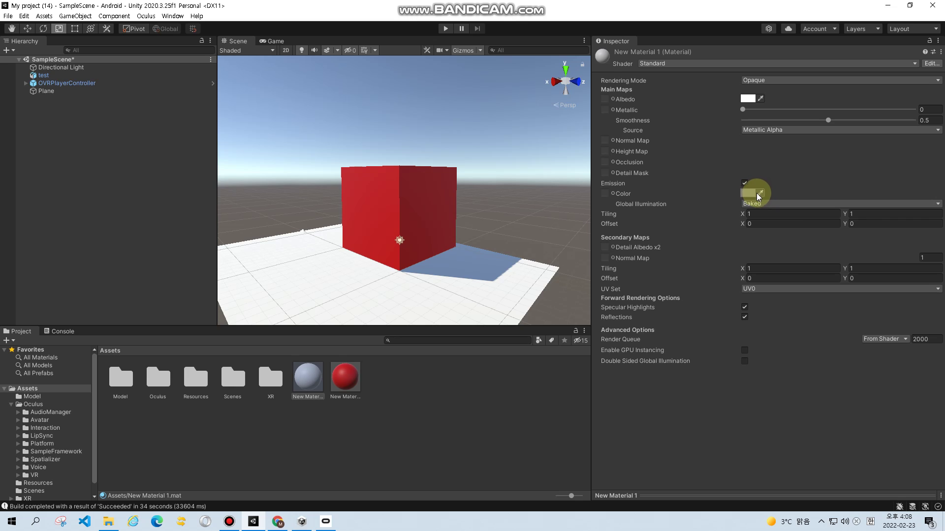
left_click(744, 182)
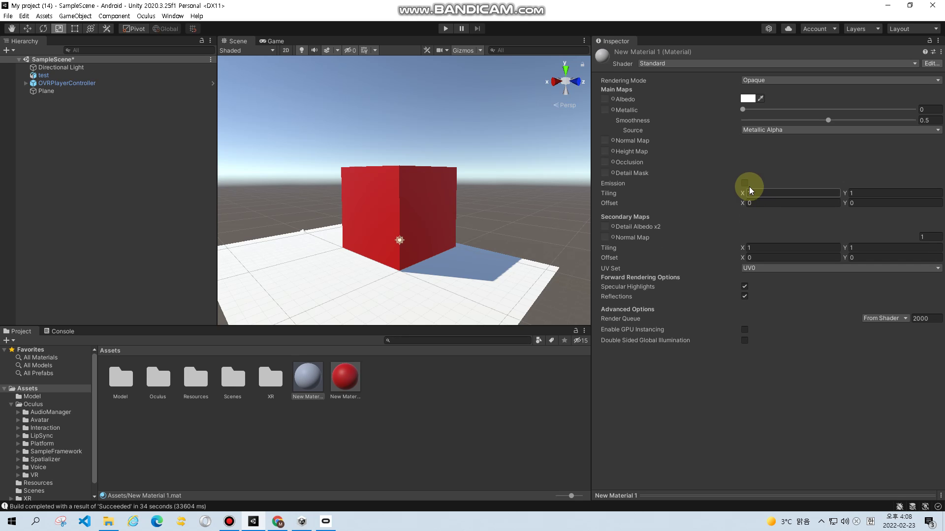
left_click(748, 185)
left_click(761, 99)
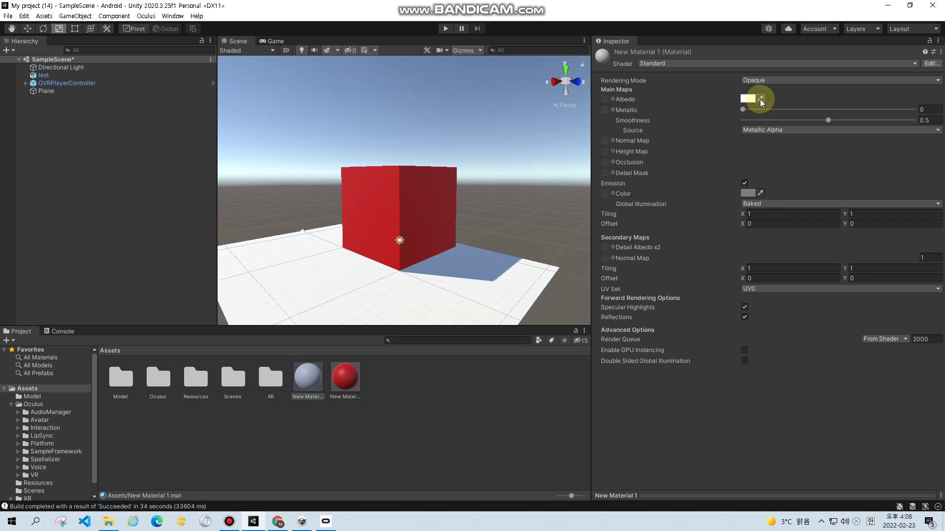
left_click(756, 100)
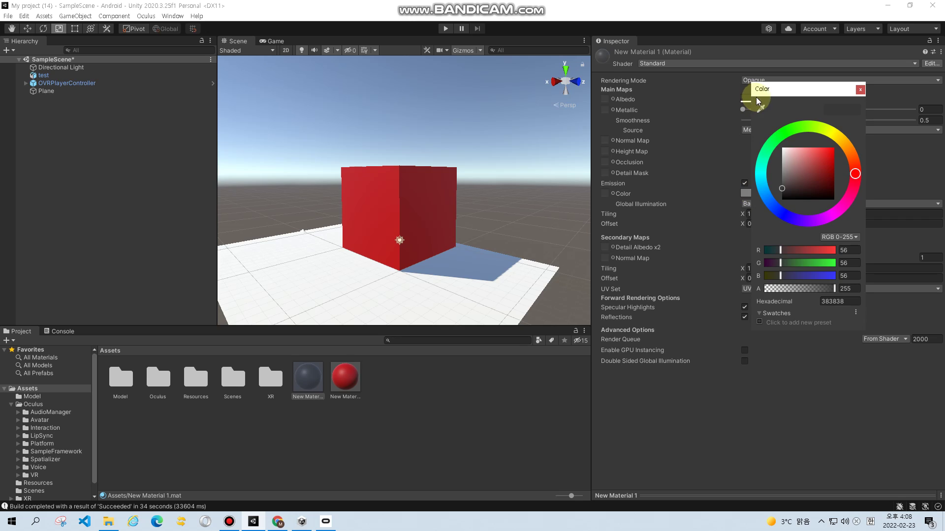
left_click_drag(795, 170, 778, 141)
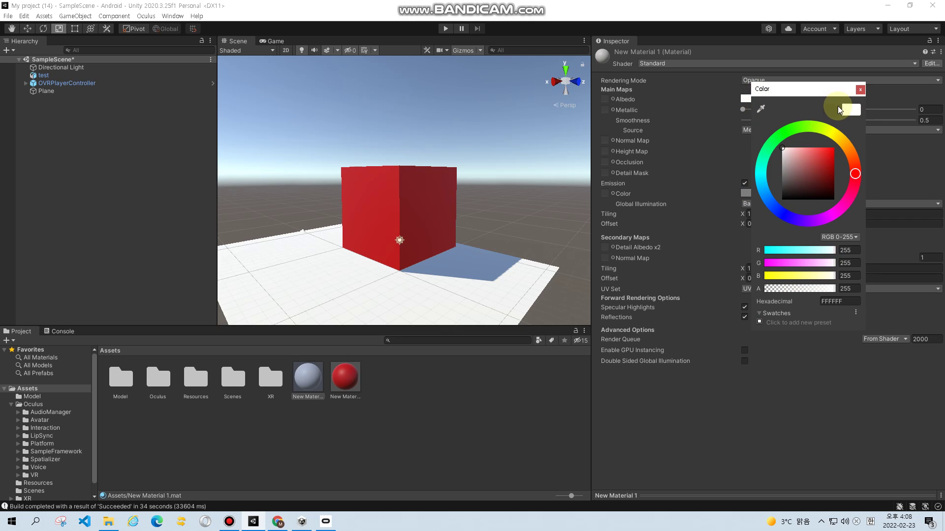
left_click(860, 91)
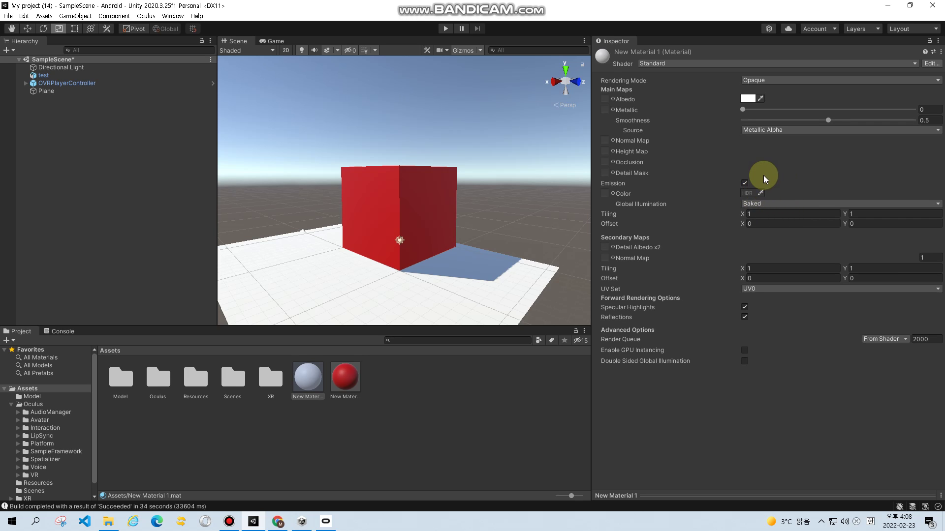
- Set the second material's emission colour to white (RGB 255, 255, 255) with an HDR intensity of 3
left_click(748, 196)
left_click_drag(775, 291, 768, 235)
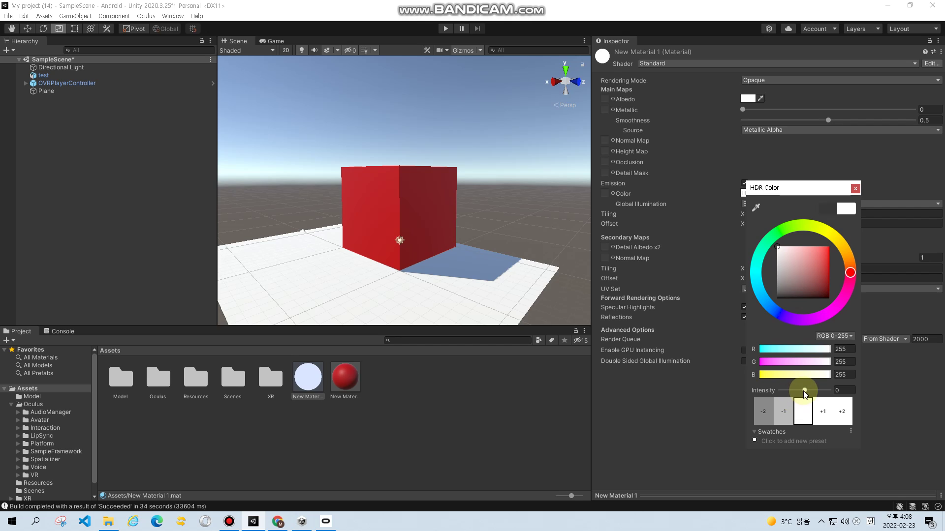
left_click(821, 407)
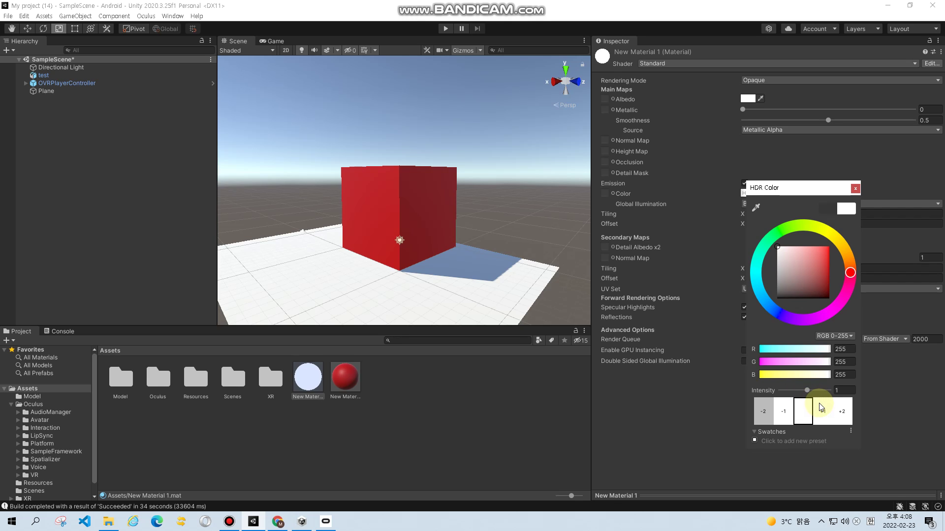
left_click(843, 411)
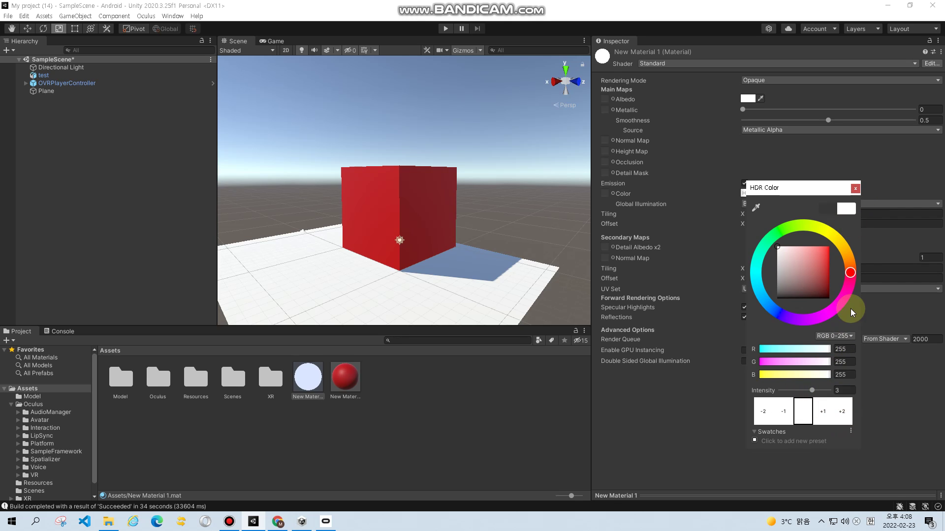
left_click(855, 188)
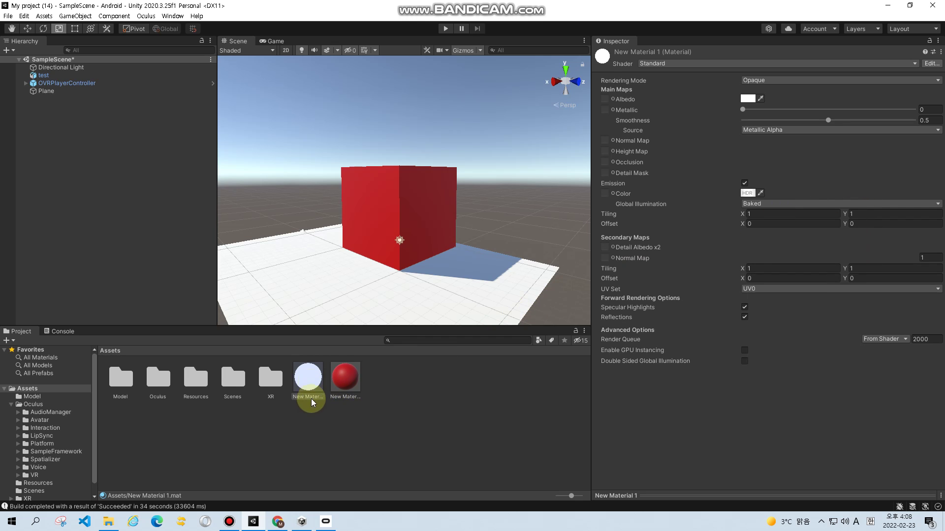
- Apply the white emissive material to the red cube in the scene
left_click_drag(311, 403, 391, 213)
right_click_drag(394, 274, 414, 287)
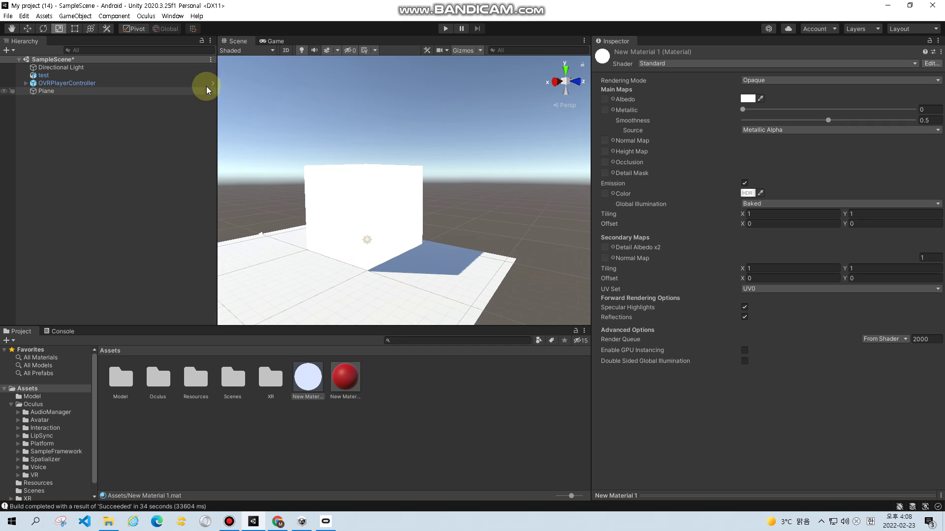
- Dock the Lighting window beside the Inspector and create a new Lighting Settings asset for the scene, keeping the default name
left_click(167, 17)
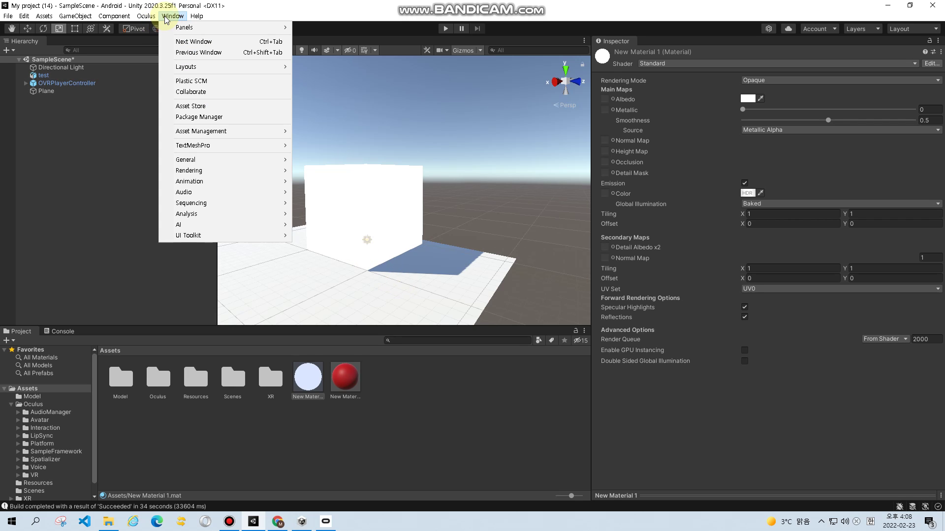
mouse_move(279, 171)
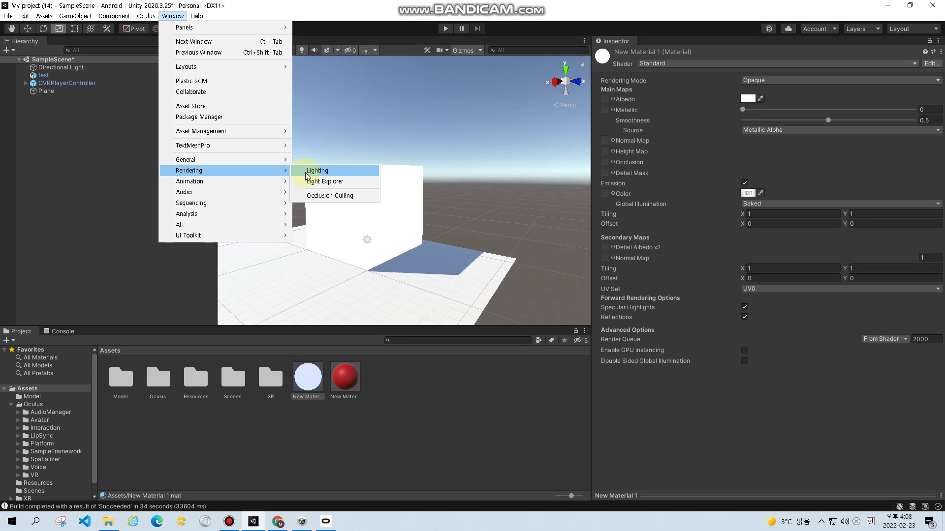
left_click(306, 176)
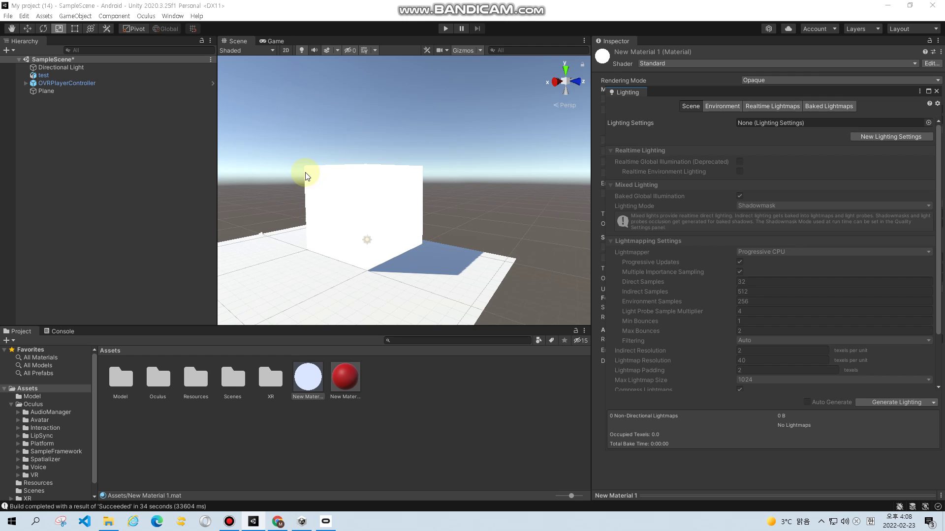
left_click_drag(630, 93, 662, 50)
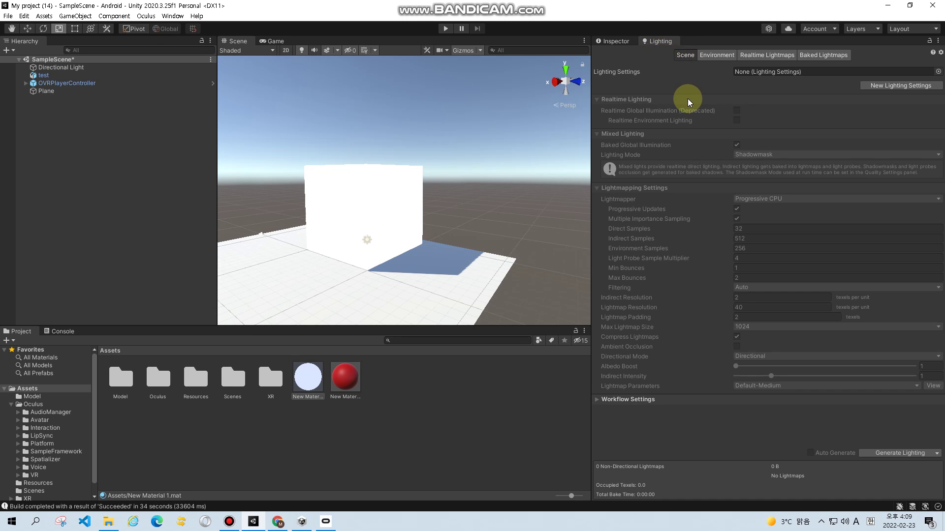
left_click(866, 86)
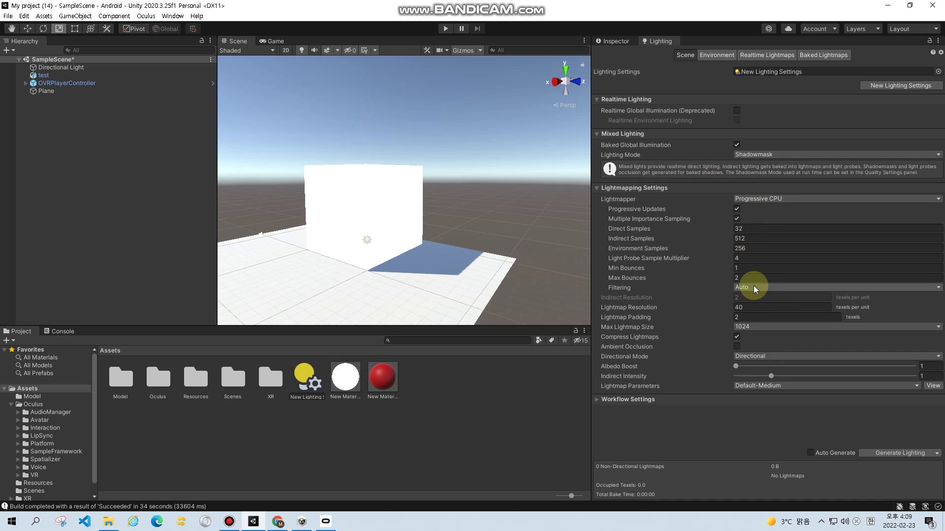
- Review the lightmapping parameters and the available Lightmapper options, keeping Default-Medium and Progressive CPU
left_click(750, 386)
left_click(721, 386)
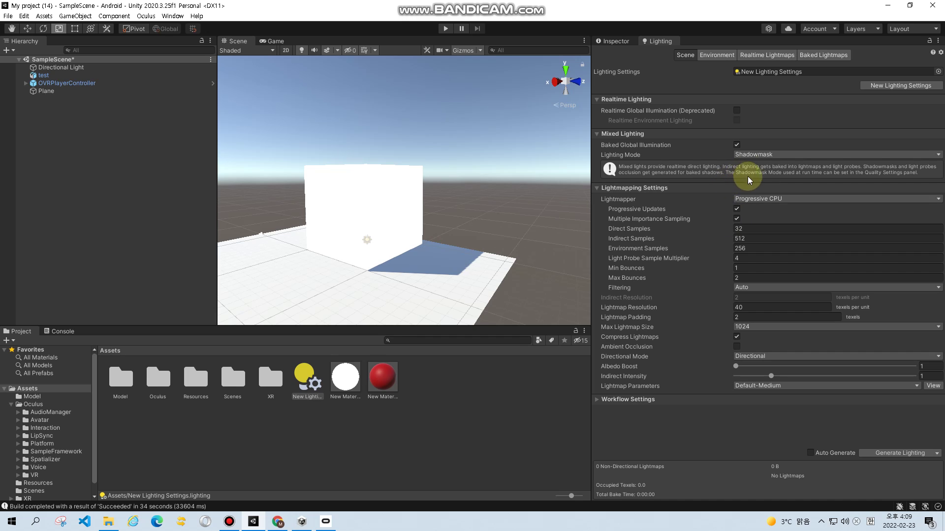
left_click(766, 199)
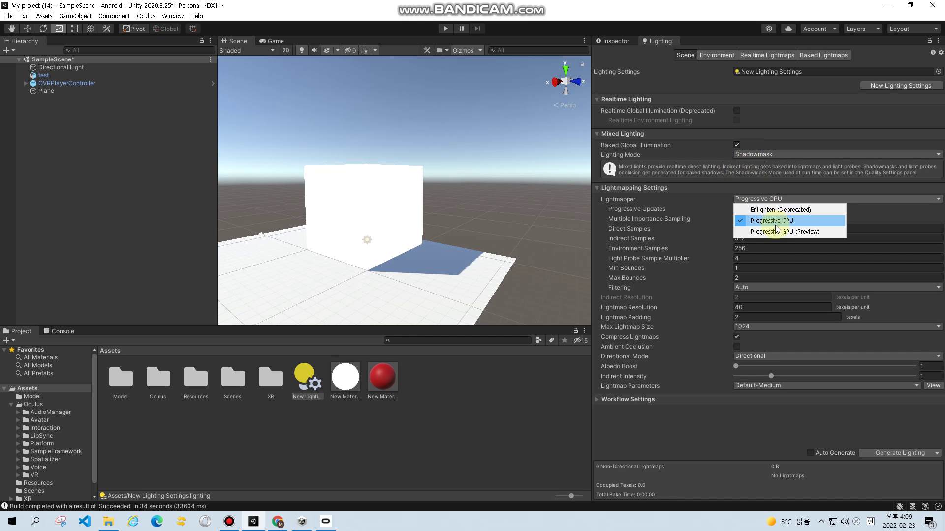
left_click(696, 196)
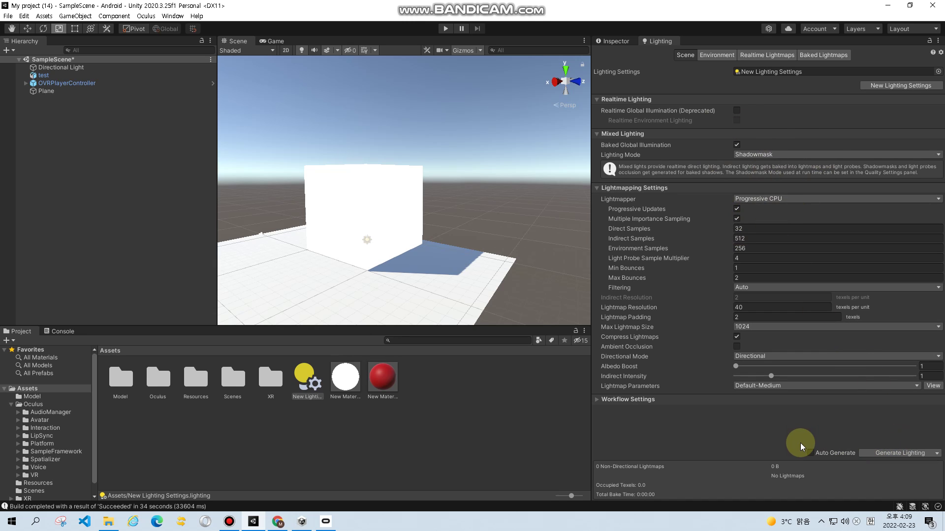
left_click_drag(561, 281, 424, 260, "alt")
scroll(428, 262, "up", 1)
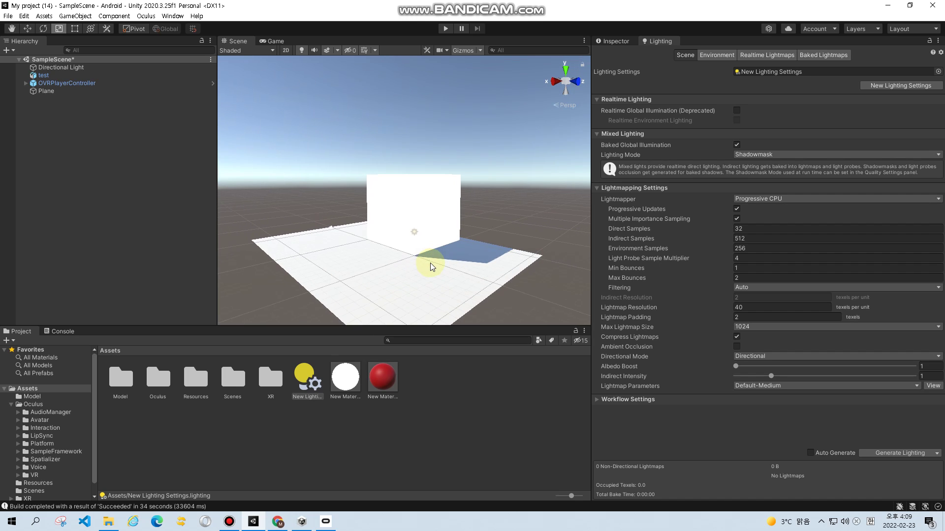